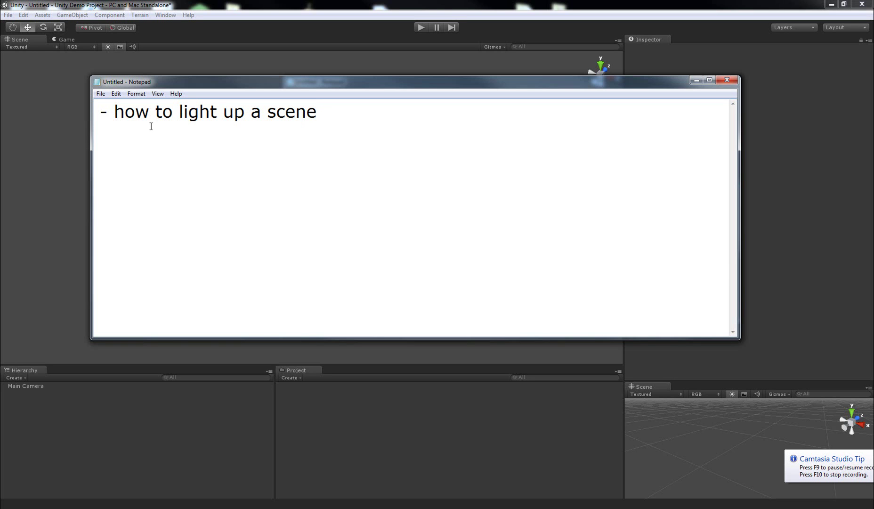
- Select and deselect the 'how to light up a scene' note line, then bring the Unity editor forward
{"action": "left_click_drag", "start_coordinate": [114, 111], "coordinate": [331, 112]}
{"action": "left_click", "coordinate": [331, 115]}
{"action": "left_click", "coordinate": [365, 8]}
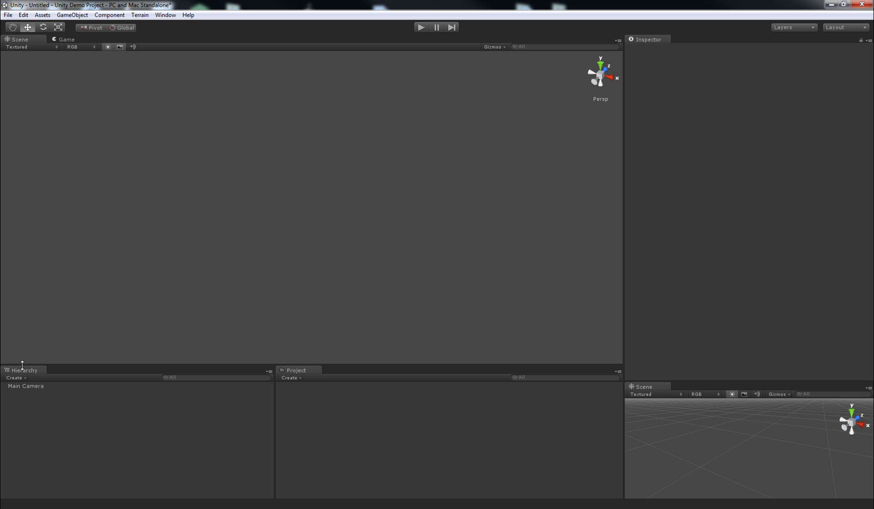
- Select the Main Camera and test-play the scene to see its empty blue output
{"action": "left_click", "coordinate": [29, 386]}
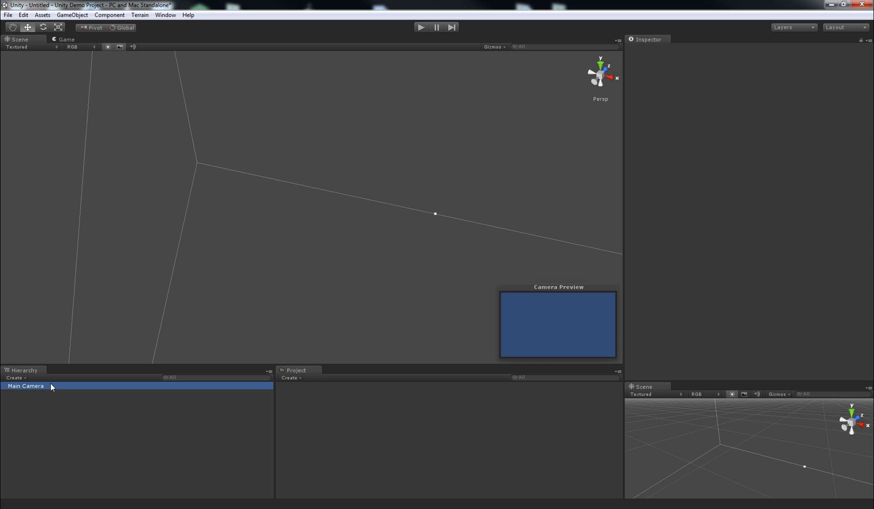
{"action": "left_click_drag", "start_coordinate": [306, 202], "coordinate": [227, 219], "text": "alt"}
{"action": "left_click", "coordinate": [422, 27]}
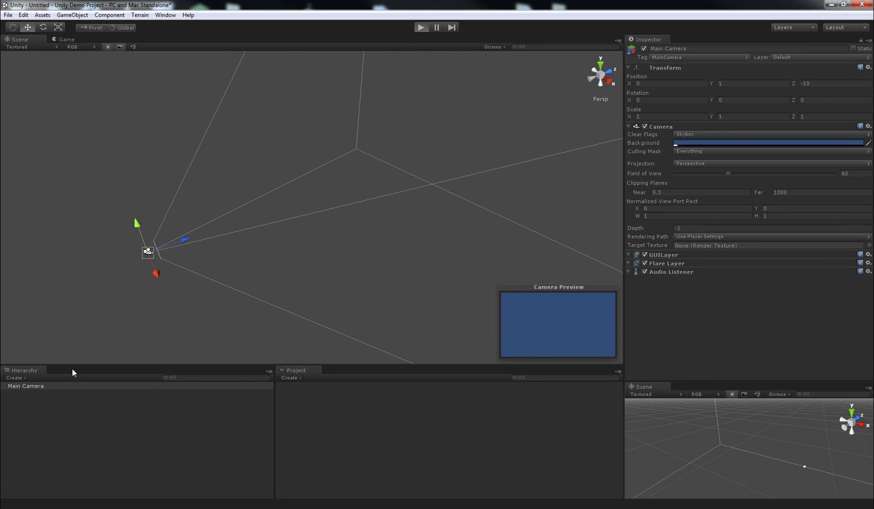
{"action": "key", "text": "ctrl+p"}
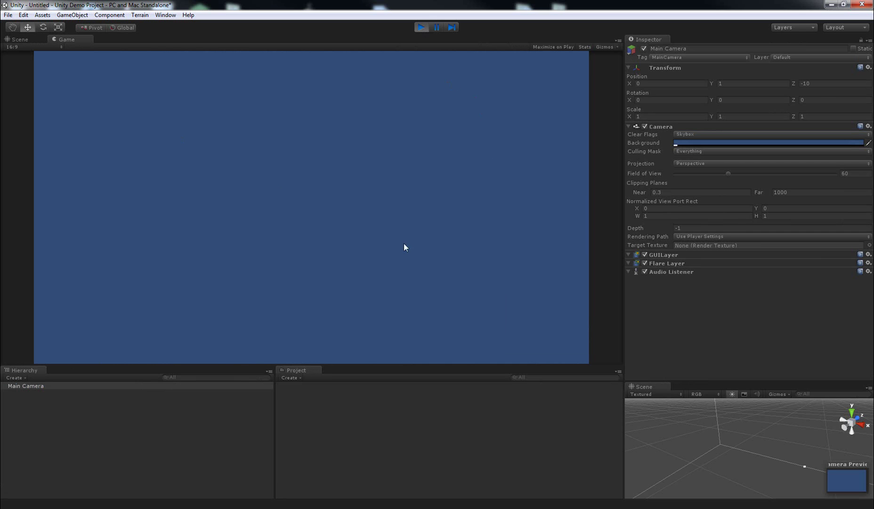
{"action": "left_click", "coordinate": [422, 27]}
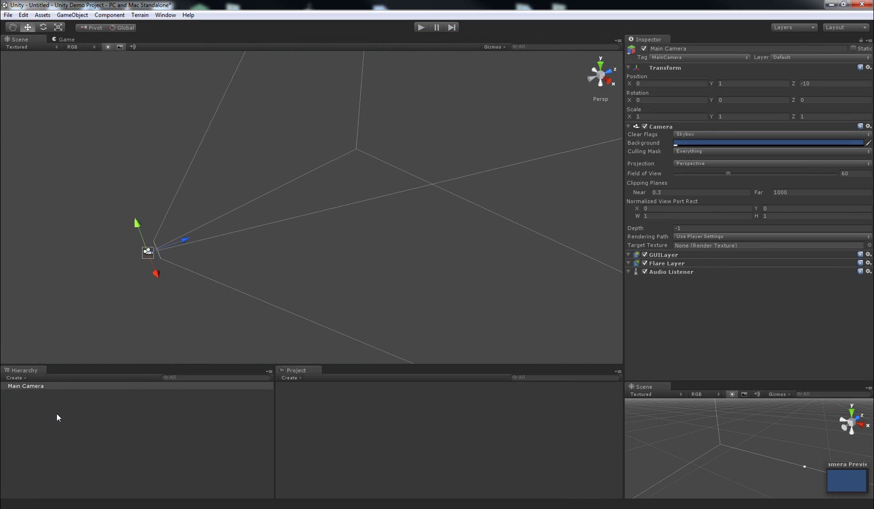
- Create a Plane from GameObject > Create Other
{"action": "left_click", "coordinate": [73, 16]}
{"action": "mouse_move", "coordinate": [112, 36]}
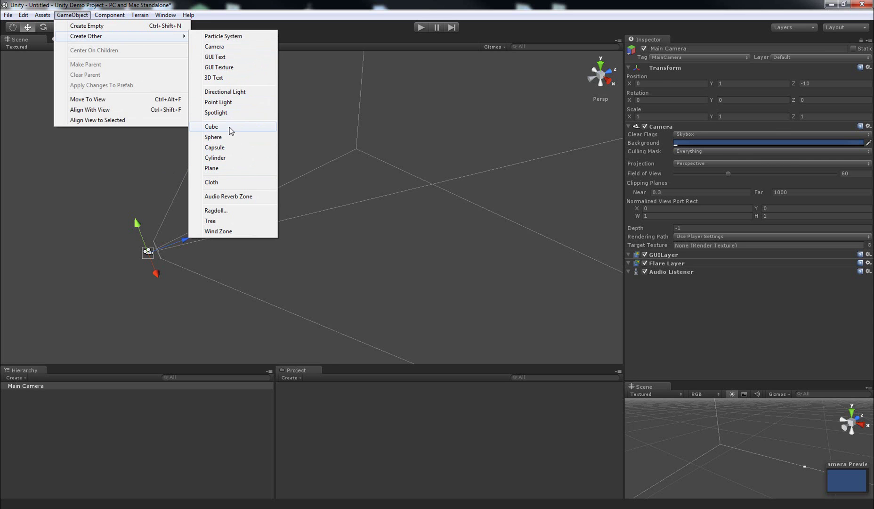
{"action": "left_click", "coordinate": [222, 168]}
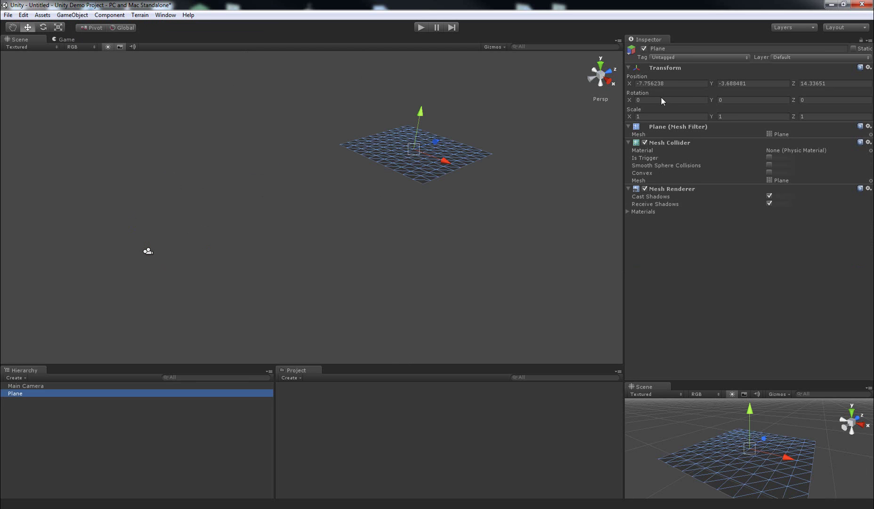
- Set the plane's position to 0, 0, 0 and reset its Transform
{"action": "left_click", "coordinate": [669, 84]}
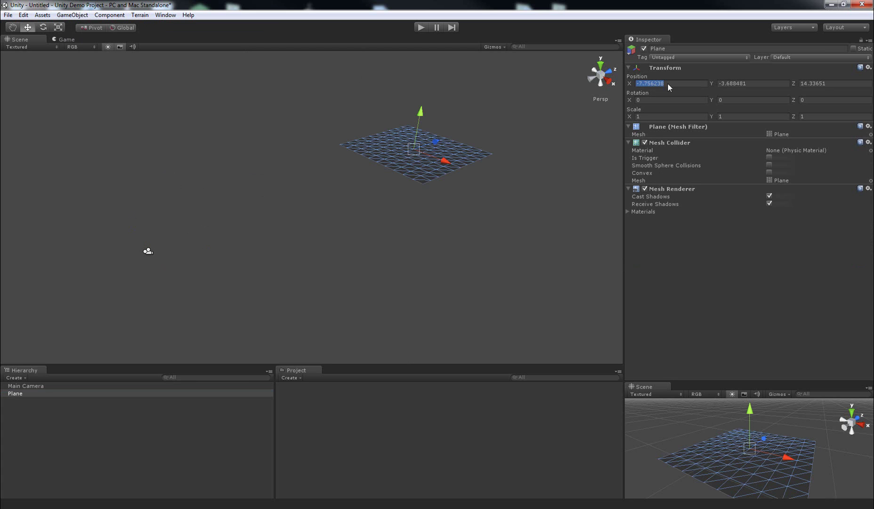
{"action": "type", "text": "0"}
{"action": "key", "text": "Tab"}
{"action": "type", "text": "0"}
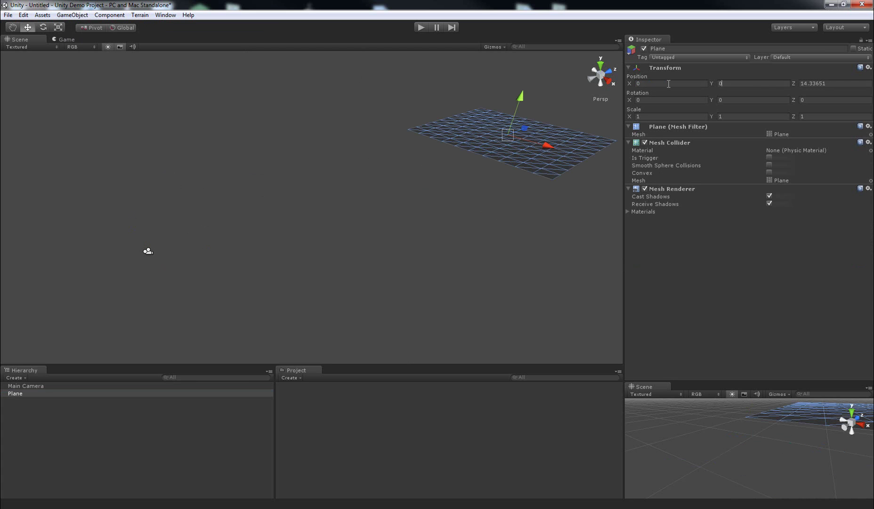
{"action": "key", "text": "Tab"}
{"action": "type", "text": "0"}
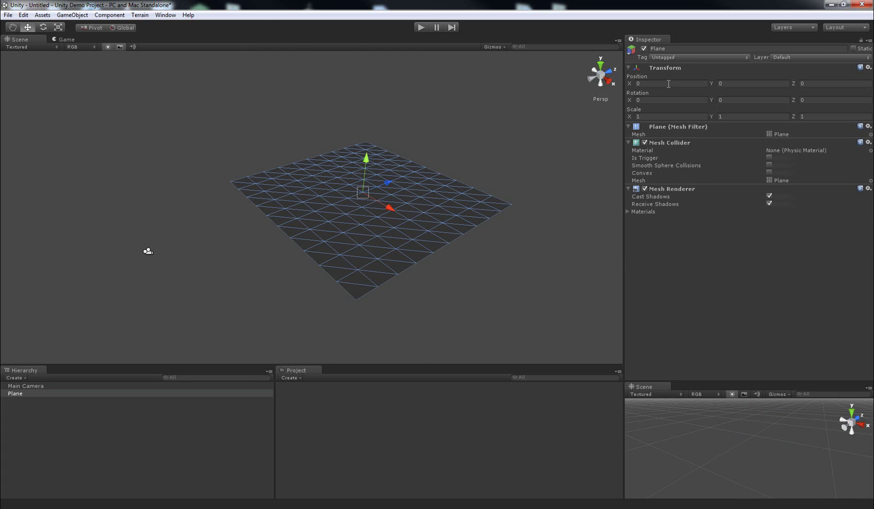
{"action": "right_click", "coordinate": [670, 67]}
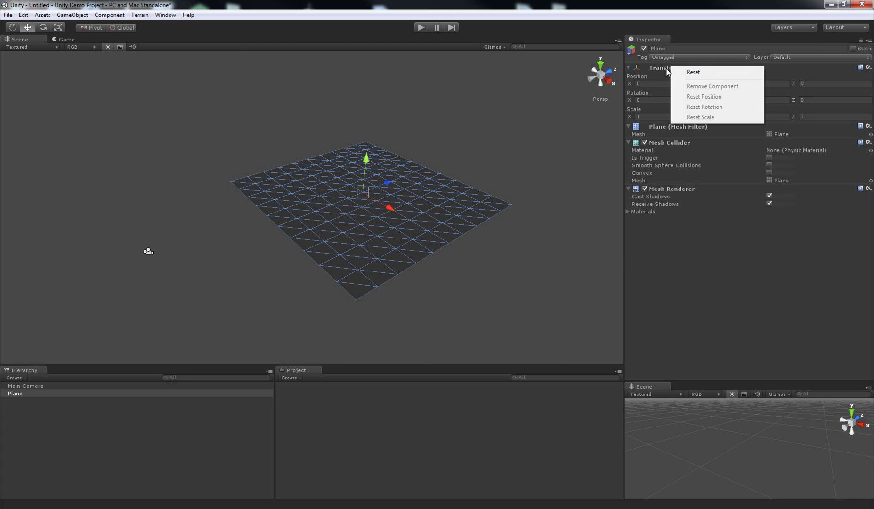
{"action": "left_click", "coordinate": [705, 73]}
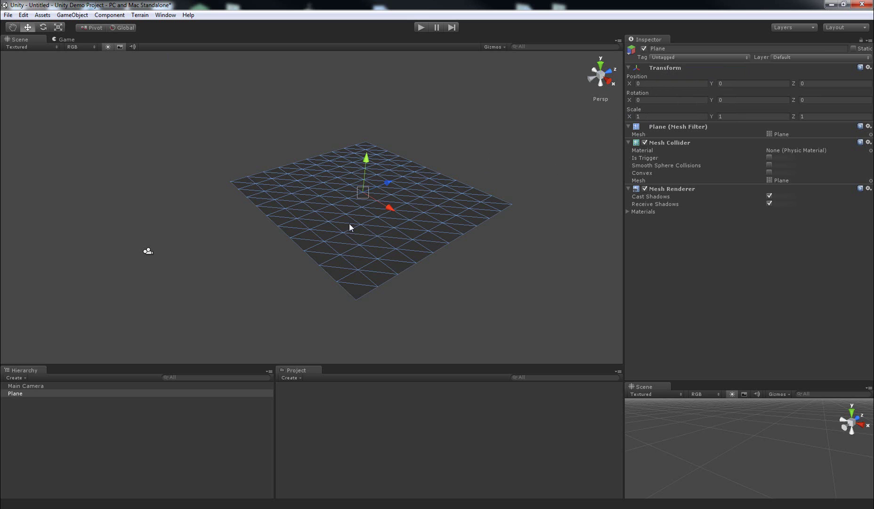
- Create a Cube and reset its Transform to the origin
{"action": "left_click", "coordinate": [110, 16]}
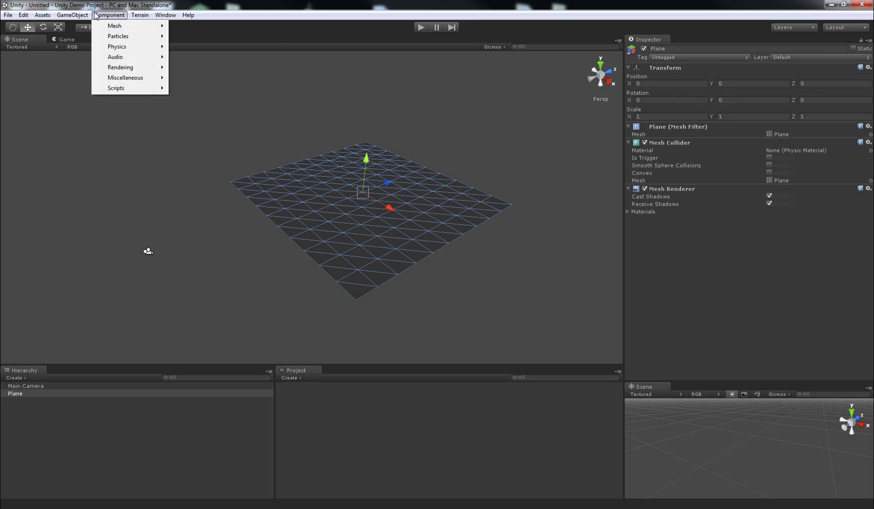
{"action": "mouse_move", "coordinate": [72, 14]}
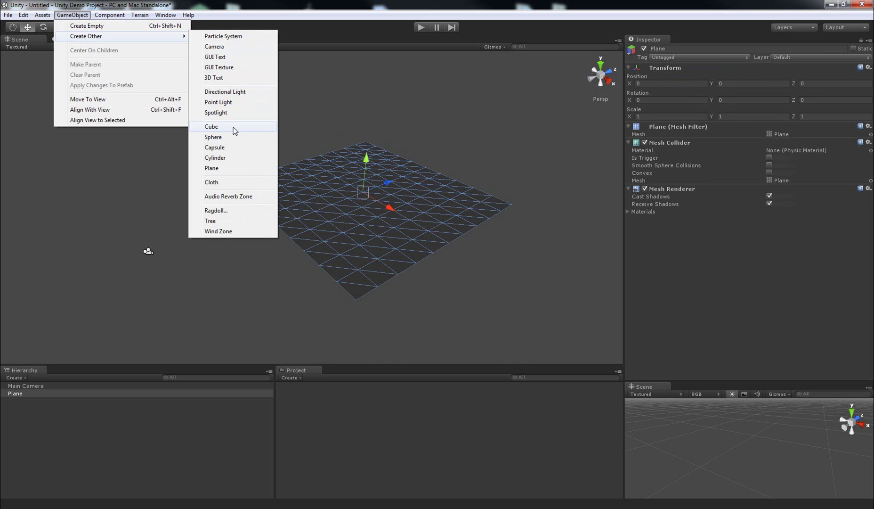
{"action": "left_click", "coordinate": [234, 130]}
{"action": "right_click", "coordinate": [661, 68]}
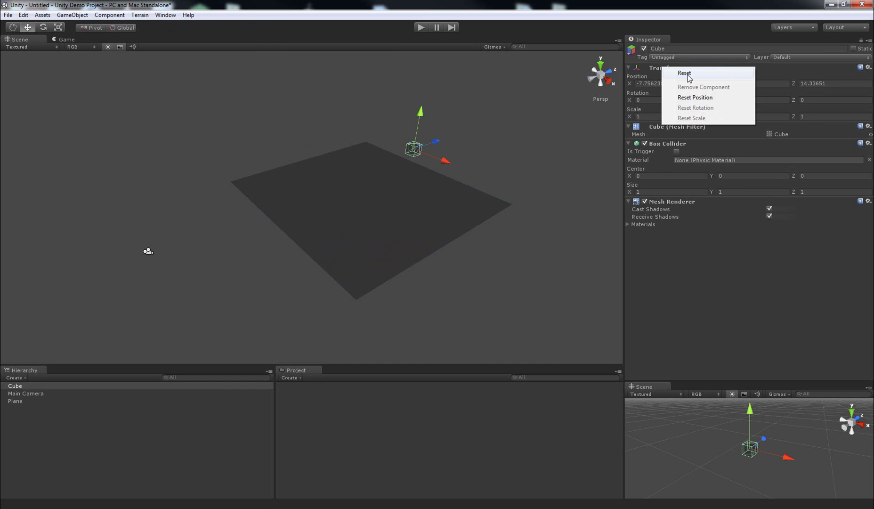
{"action": "left_click", "coordinate": [683, 73]}
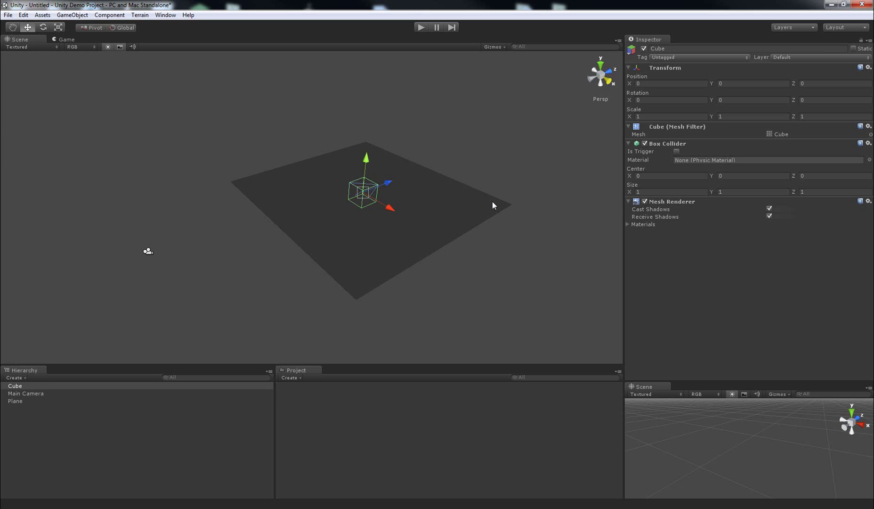
- Lower the Plane to Position Y -0.5
{"action": "left_click", "coordinate": [480, 207]}
{"action": "left_click_drag", "start_coordinate": [453, 218], "coordinate": [473, 219], "text": "alt"}
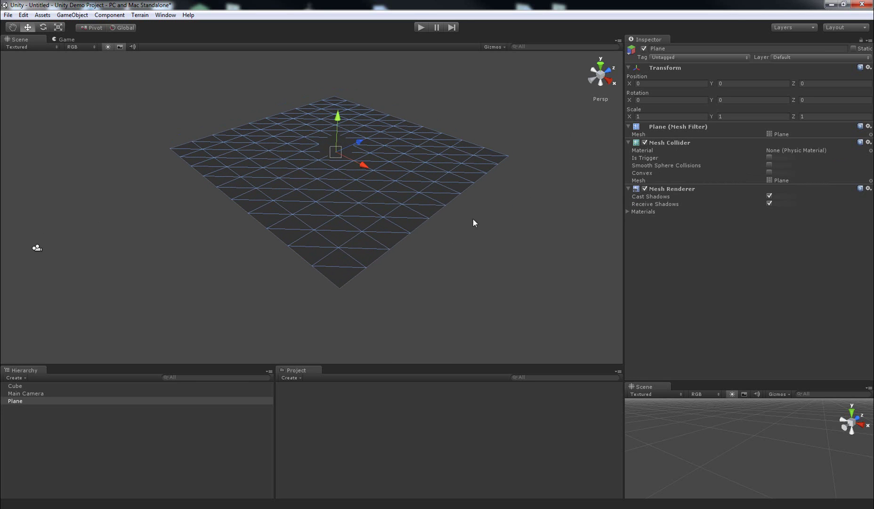
{"action": "left_click", "coordinate": [717, 83]}
{"action": "type", "text": "-5"}
{"action": "left_click_drag", "start_coordinate": [542, 151], "coordinate": [293, 132], "text": "alt"}
{"action": "scroll", "coordinate": [467, 158], "scroll_direction": "up", "scroll_amount": 5}
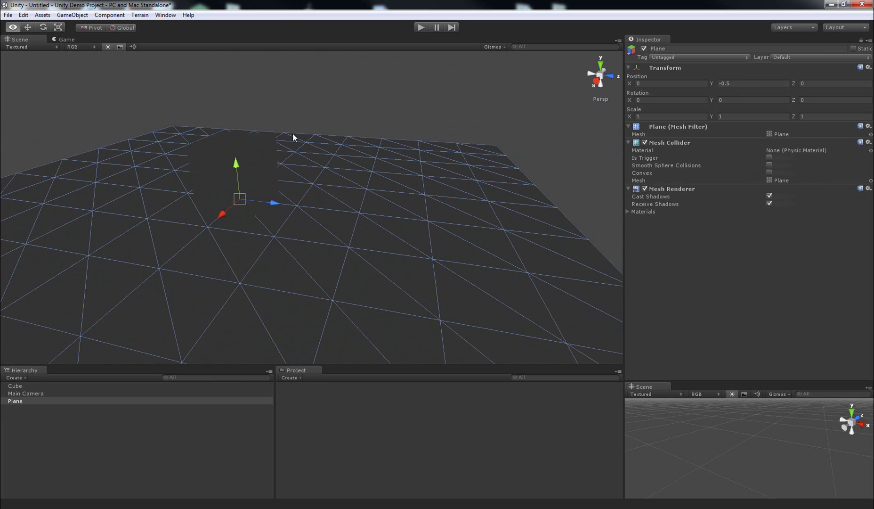
- Duplicate the cube and move the copy to about 0.96, 0.21, 1.15
{"action": "left_click", "coordinate": [259, 151]}
{"action": "left_click_drag", "start_coordinate": [301, 165], "coordinate": [349, 189], "text": "alt"}
{"action": "key", "text": "ctrl+d"}
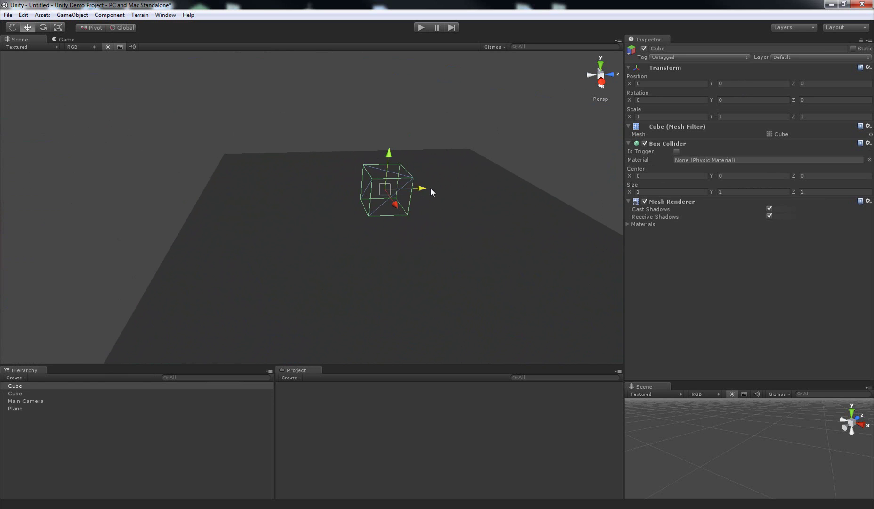
{"action": "left_click_drag", "start_coordinate": [431, 188], "coordinate": [446, 189], "text": "ctrl"}
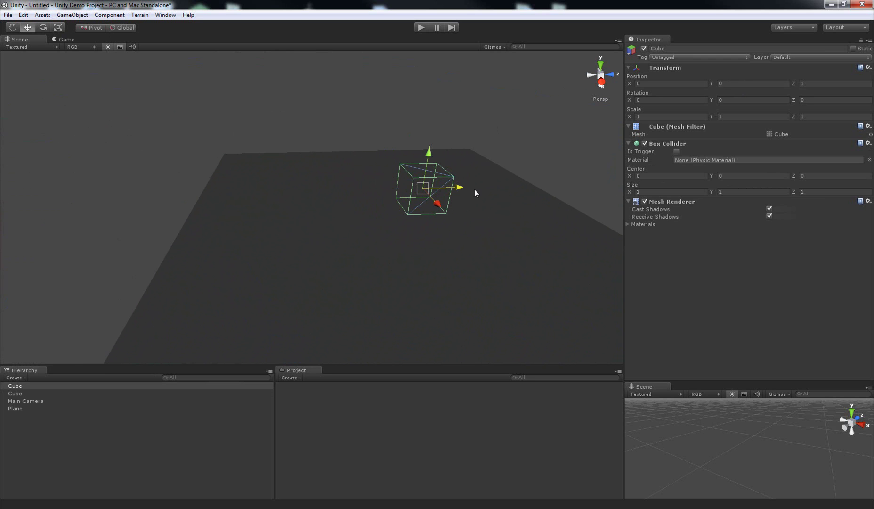
{"action": "left_click_drag", "start_coordinate": [460, 185], "coordinate": [452, 163]}
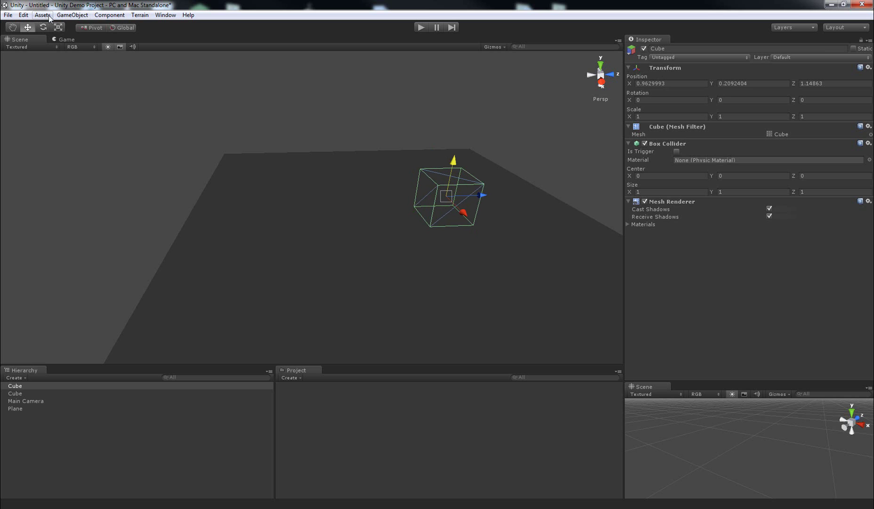
- Create a Sphere from GameObject > Create Other
{"action": "left_click", "coordinate": [70, 15]}
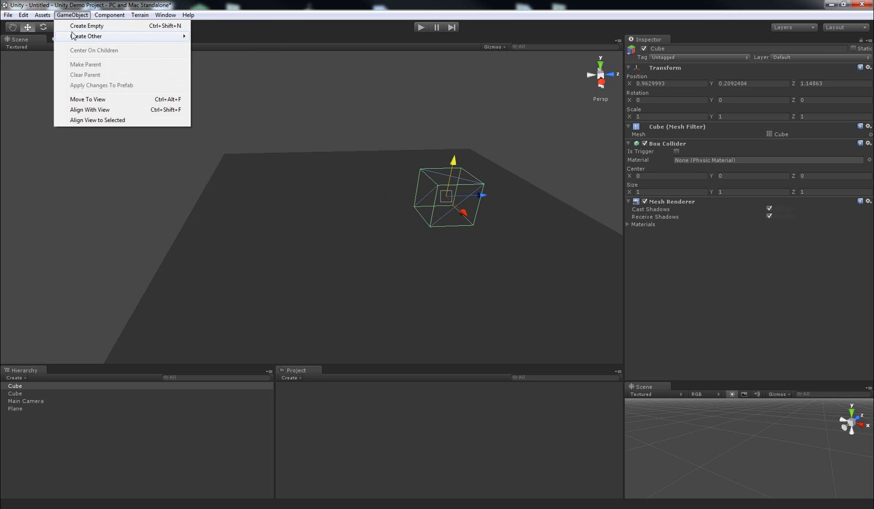
{"action": "mouse_move", "coordinate": [43, 15]}
{"action": "mouse_move", "coordinate": [73, 15]}
{"action": "mouse_move", "coordinate": [77, 37]}
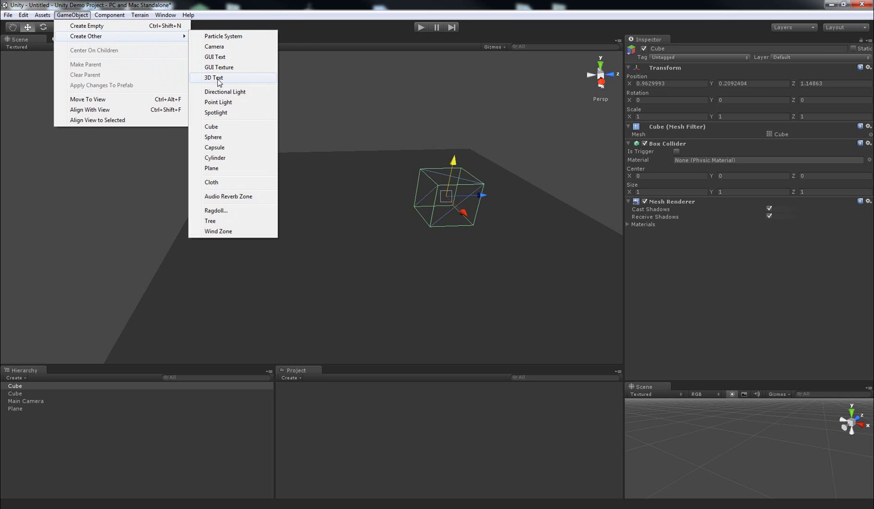
{"action": "left_click", "coordinate": [227, 137]}
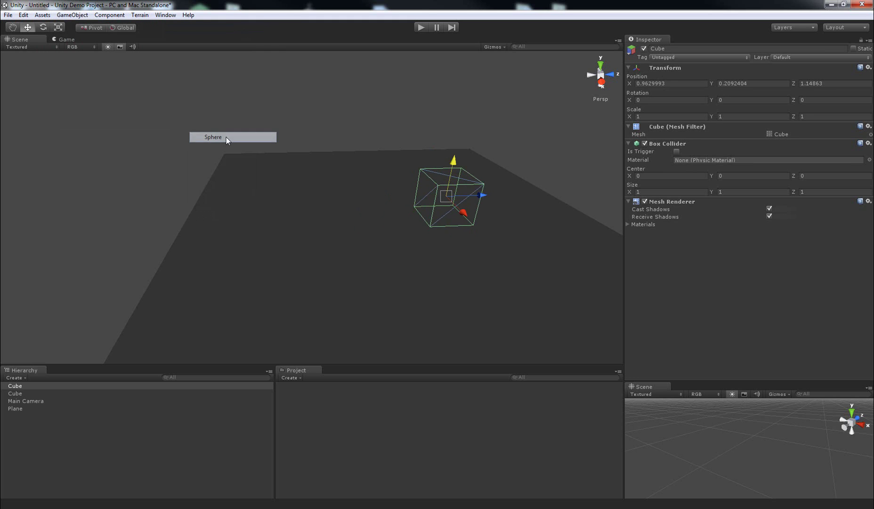
- Reset the sphere to the origin, then drag it along X to about 2.29
{"action": "right_click", "coordinate": [668, 69]}
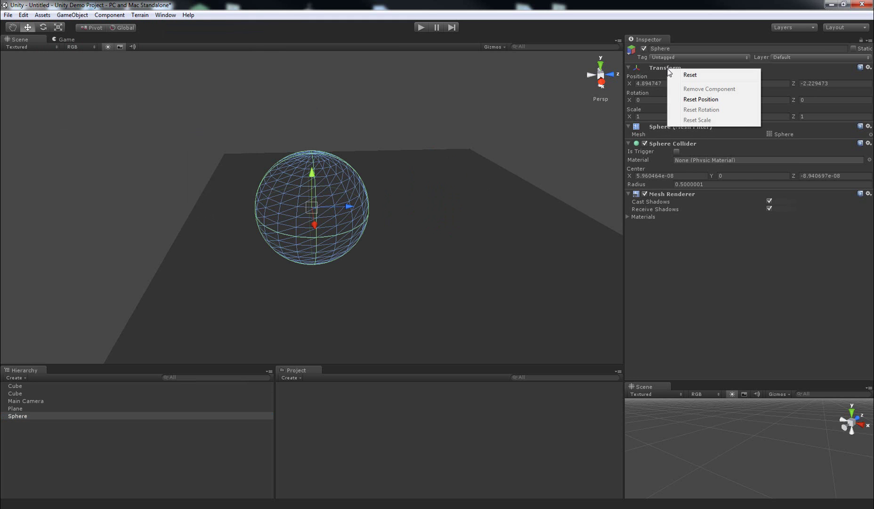
{"action": "left_click", "coordinate": [688, 76]}
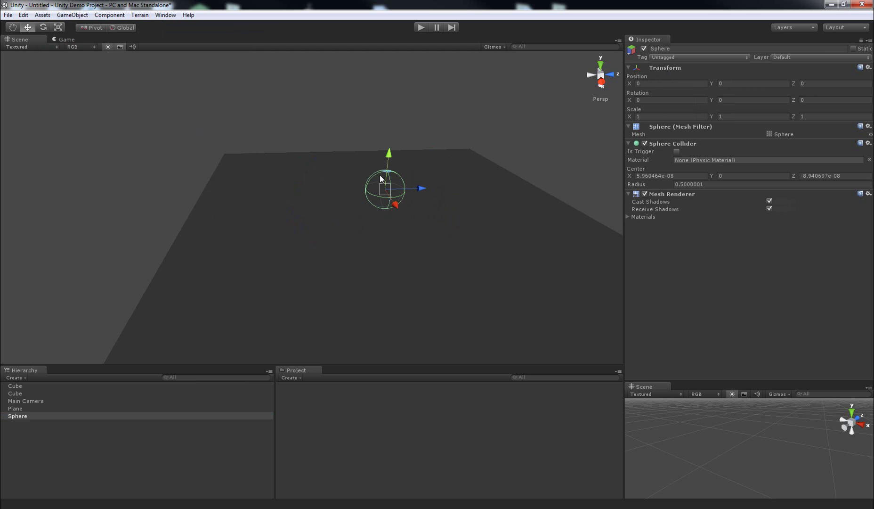
{"action": "left_click_drag", "start_coordinate": [392, 205], "coordinate": [414, 208]}
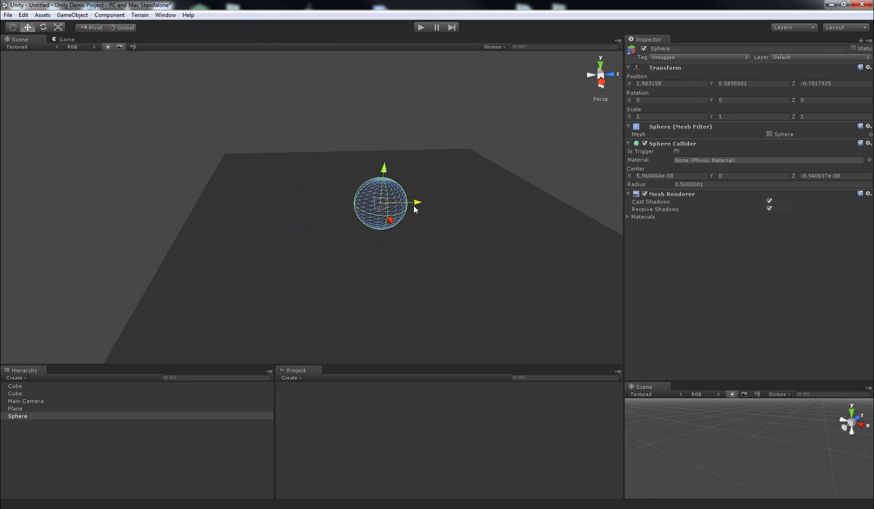
{"action": "left_click", "coordinate": [312, 116]}
{"action": "left_click_drag", "start_coordinate": [312, 116], "coordinate": [375, 122], "text": "alt"}
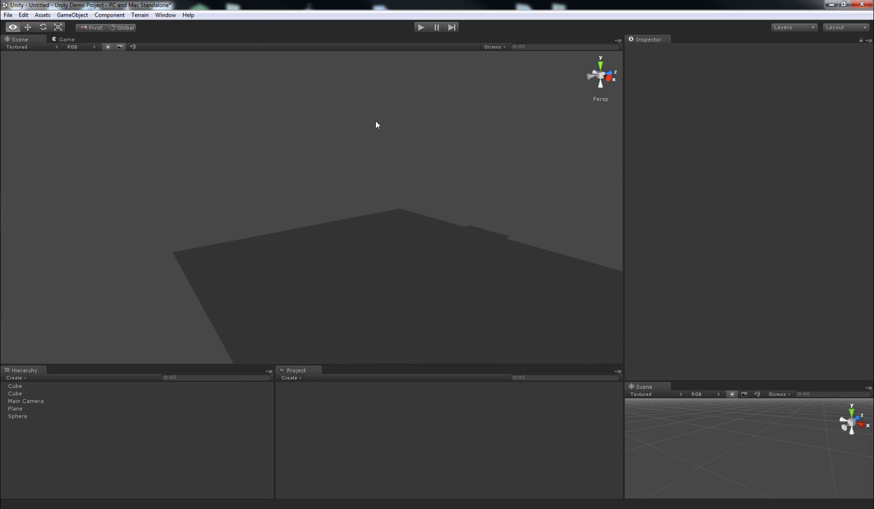
{"action": "left_click", "coordinate": [421, 29]}
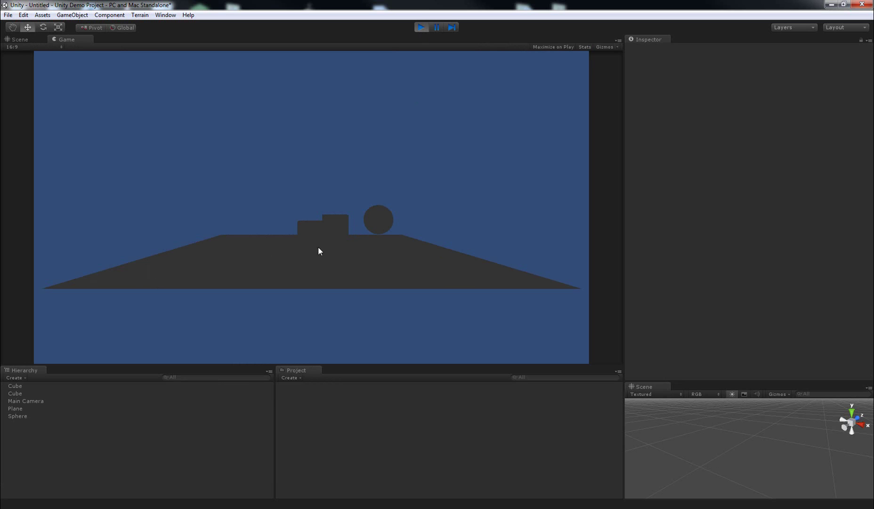
{"action": "left_click", "coordinate": [423, 28]}
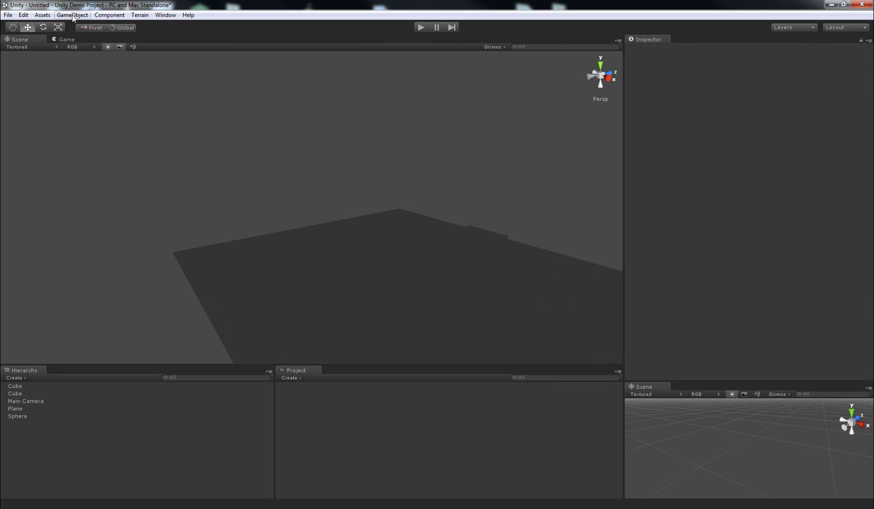
{"action": "left_click", "coordinate": [73, 15]}
- Show the GameObject > Create Other submenu listing the light types
{"action": "mouse_move", "coordinate": [87, 40]}
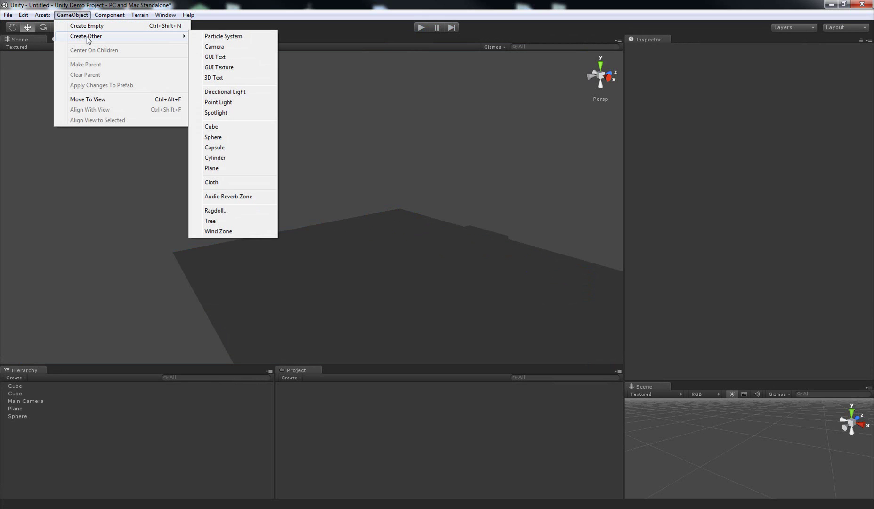
- Create a Directional Light and orbit the view to see it
{"action": "left_click", "coordinate": [238, 95]}
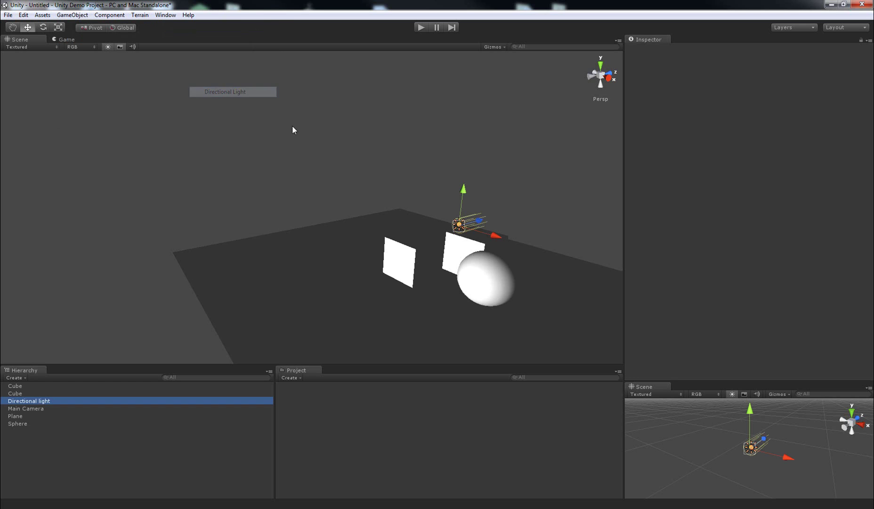
{"action": "left_click_drag", "start_coordinate": [396, 210], "coordinate": [340, 271], "text": "alt"}
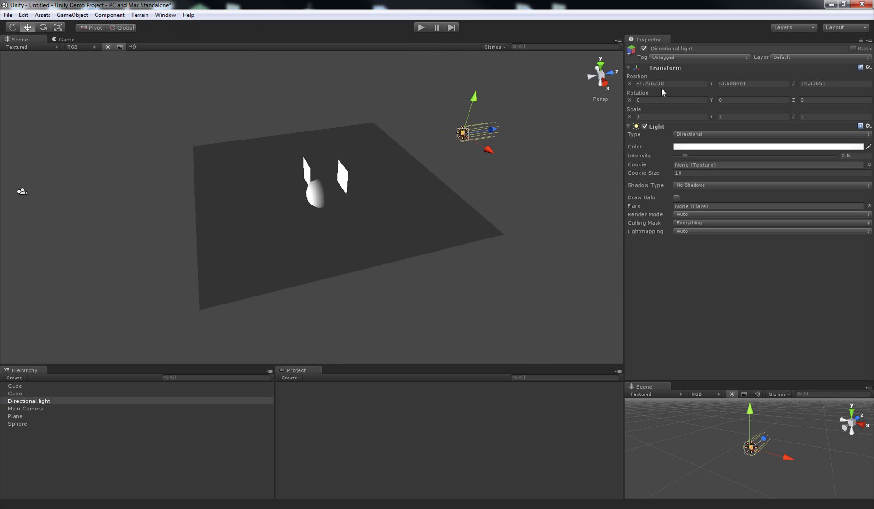
{"action": "right_click_drag", "start_coordinate": [469, 187], "coordinate": [484, 171]}
- Rotate the light down onto the objects and set its intensity to about 0.34
{"action": "key", "text": "e"}
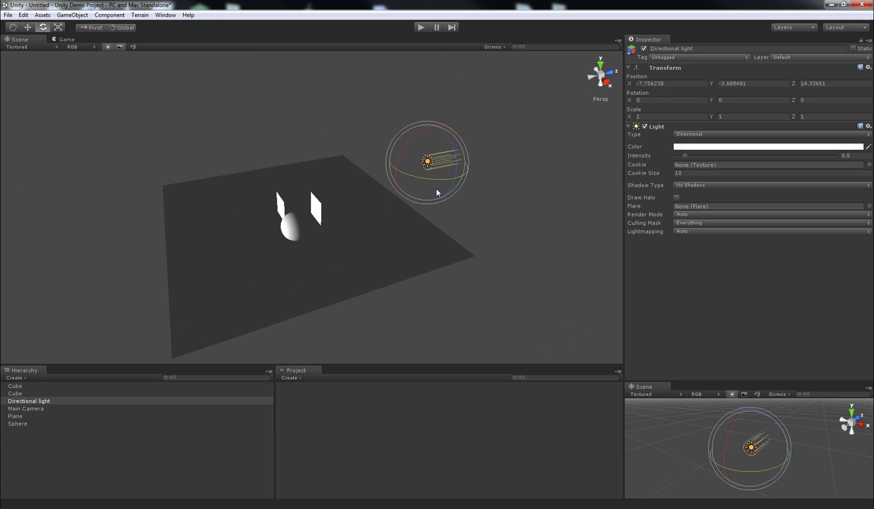
{"action": "middle_click_drag", "start_coordinate": [437, 191], "coordinate": [388, 210]}
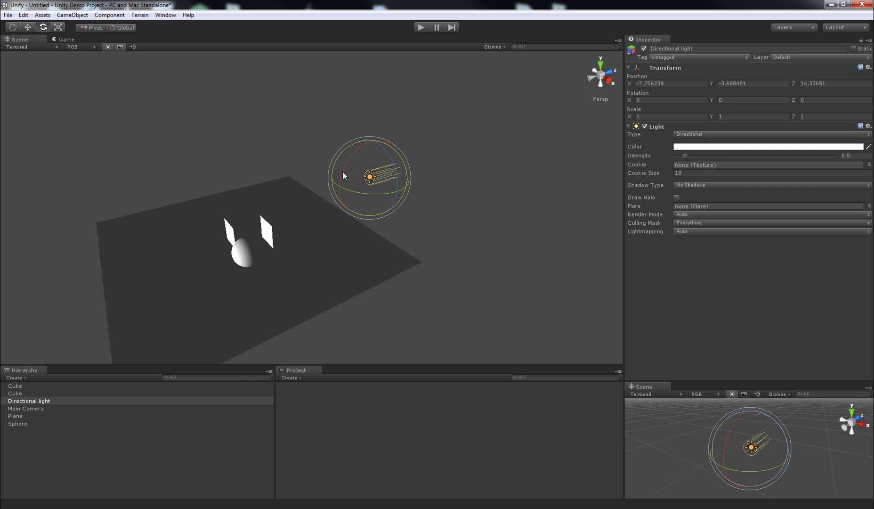
{"action": "left_click_drag", "start_coordinate": [342, 171], "coordinate": [394, 170]}
{"action": "mouse_move", "coordinate": [343, 162]}
{"action": "left_mouse_down"}
{"action": "mouse_move", "coordinate": [351, 169]}
{"action": "mouse_move", "coordinate": [345, 153]}
{"action": "mouse_move", "coordinate": [348, 164]}
{"action": "mouse_move", "coordinate": [289, 209]}
{"action": "mouse_move", "coordinate": [498, 220]}
{"action": "mouse_move", "coordinate": [560, 195]}
{"action": "left_mouse_up"}
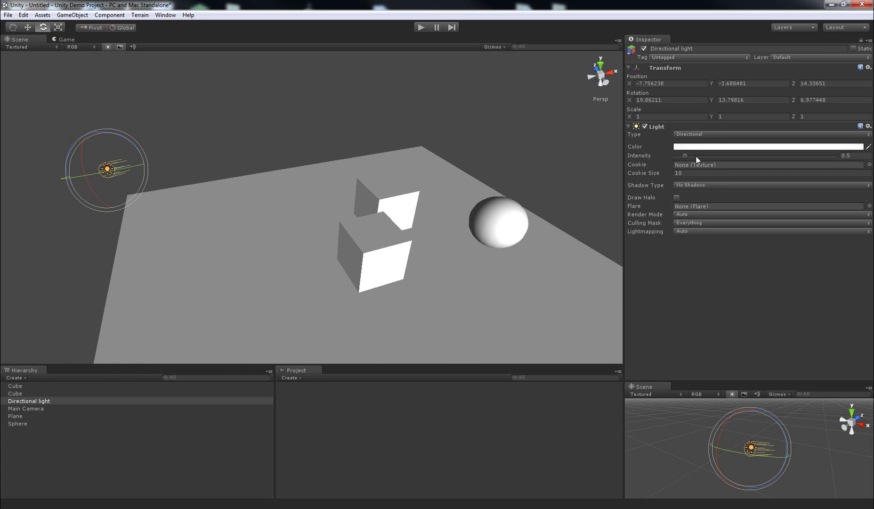
{"action": "mouse_move", "coordinate": [686, 155]}
{"action": "left_mouse_down"}
{"action": "mouse_move", "coordinate": [712, 158]}
{"action": "mouse_move", "coordinate": [683, 156]}
{"action": "left_mouse_up"}
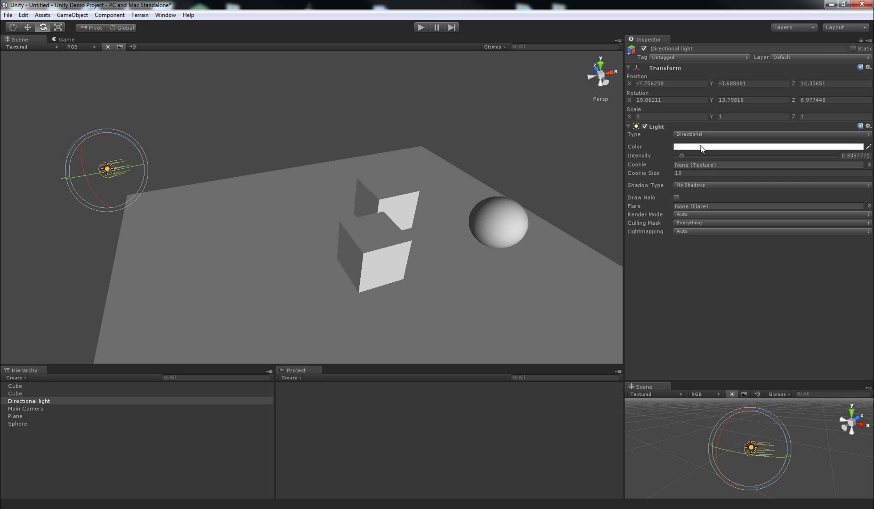
- Tint the directional light pale orange (RGB 253, 207, 164) and view the warm scene
{"action": "left_click", "coordinate": [686, 148]}
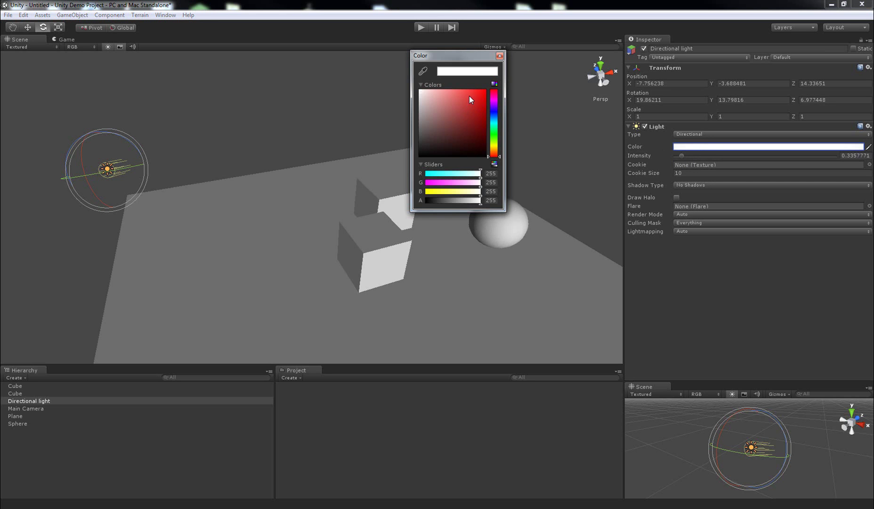
{"action": "left_click_drag", "start_coordinate": [470, 95], "coordinate": [447, 96]}
{"action": "left_click_drag", "start_coordinate": [496, 154], "coordinate": [496, 152]}
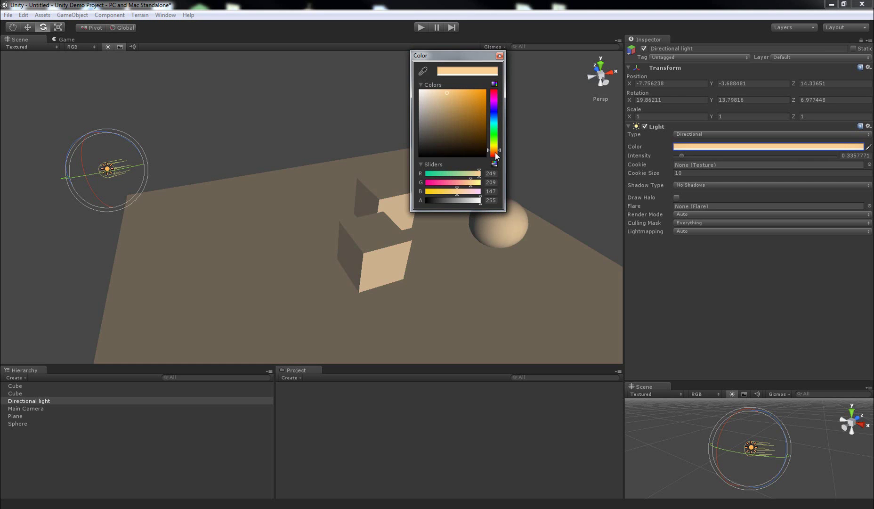
{"action": "left_click", "coordinate": [445, 94]}
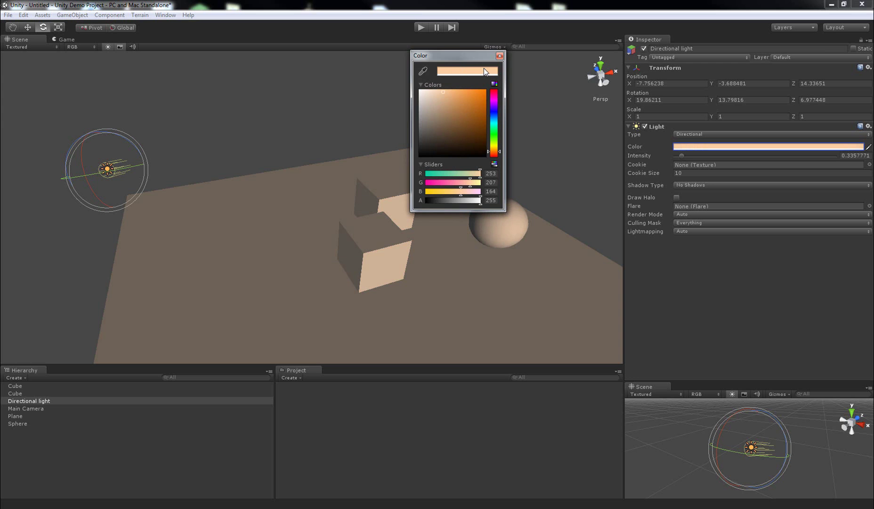
{"action": "left_click", "coordinate": [500, 56]}
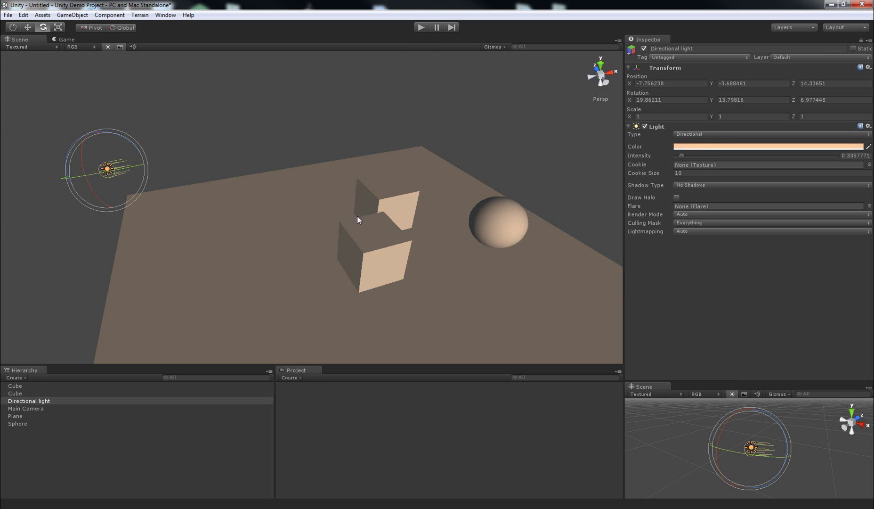
{"action": "left_click_drag", "start_coordinate": [357, 216], "coordinate": [173, 225], "text": "alt"}
{"action": "key", "text": "e"}
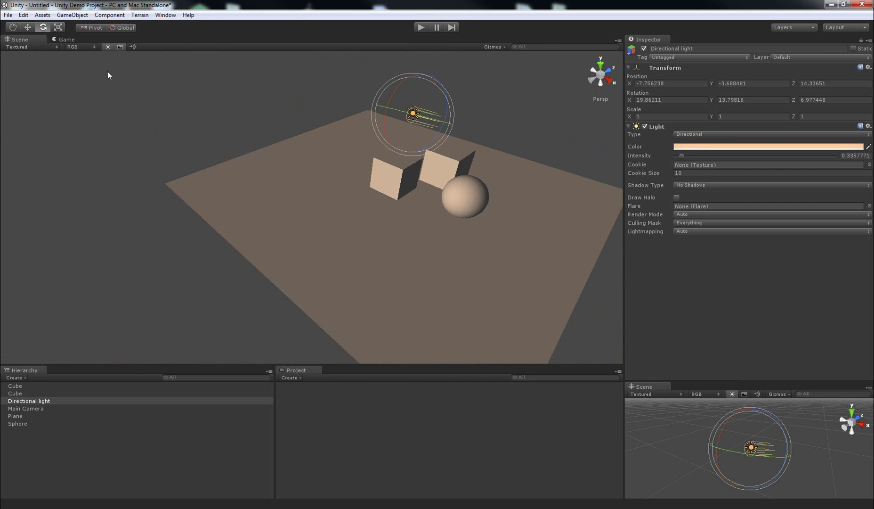
{"action": "left_click_drag", "start_coordinate": [439, 267], "coordinate": [437, 273], "text": "alt"}
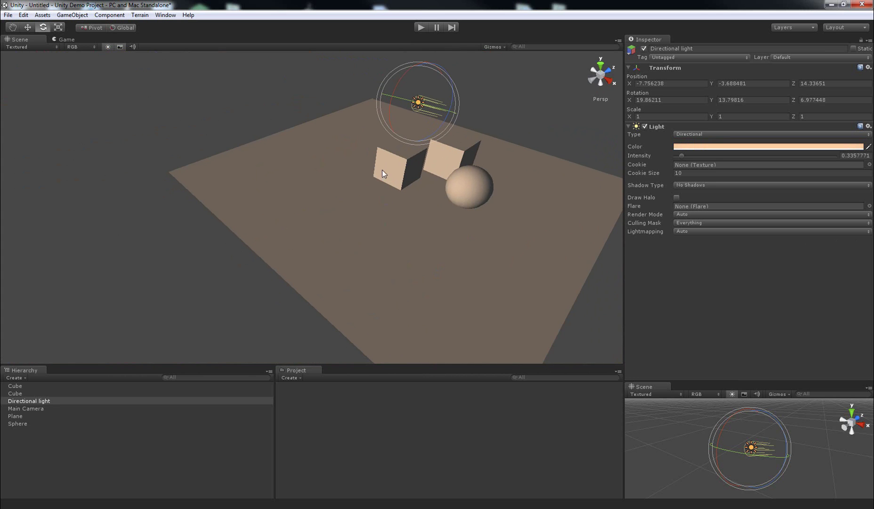
{"action": "left_click_drag", "start_coordinate": [387, 172], "coordinate": [407, 227], "text": "alt"}
- Reselect the directional light and try Hard Shadows on it
{"action": "left_click", "coordinate": [334, 101]}
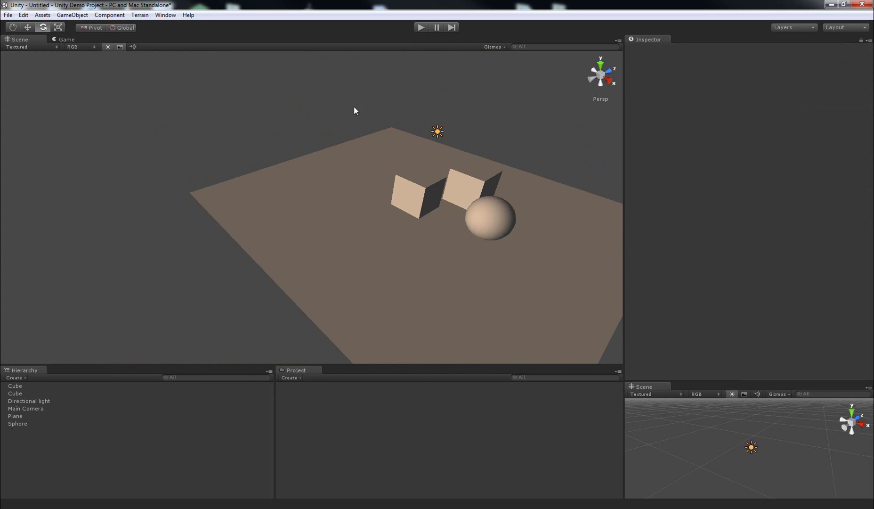
{"action": "left_click", "coordinate": [438, 134]}
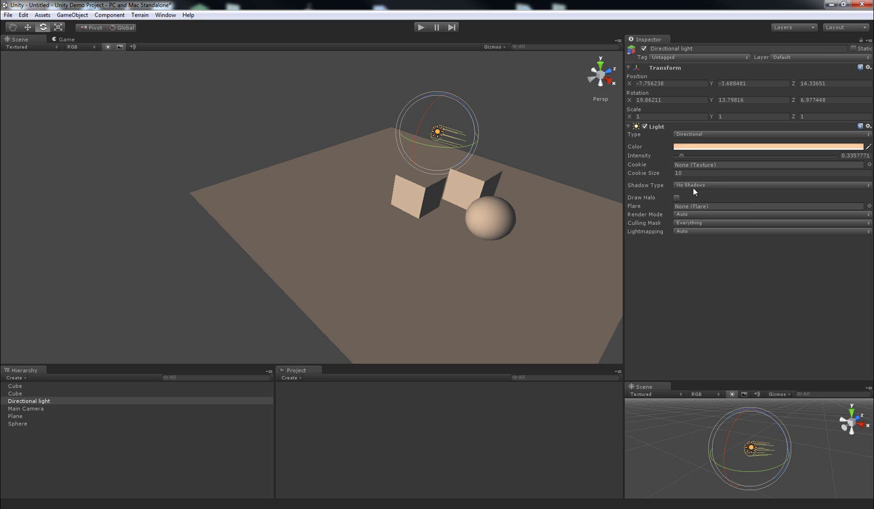
{"action": "left_click", "coordinate": [694, 188]}
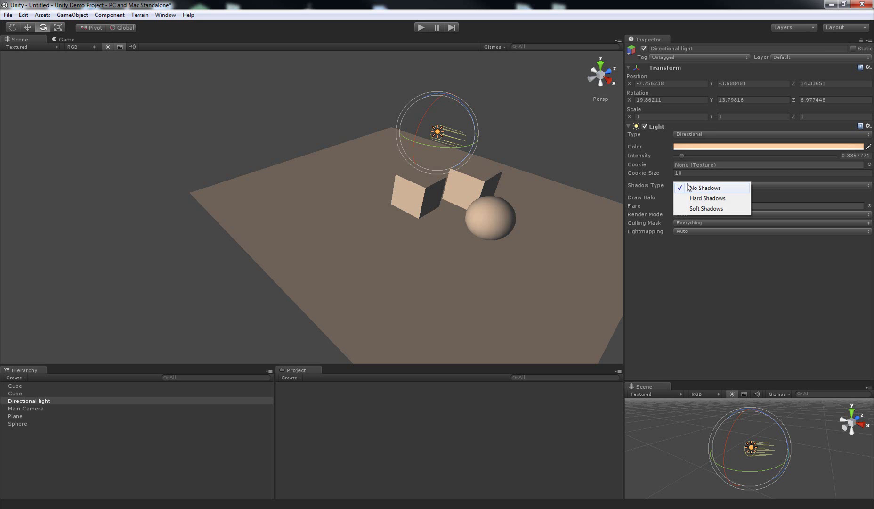
{"action": "left_click", "coordinate": [702, 198]}
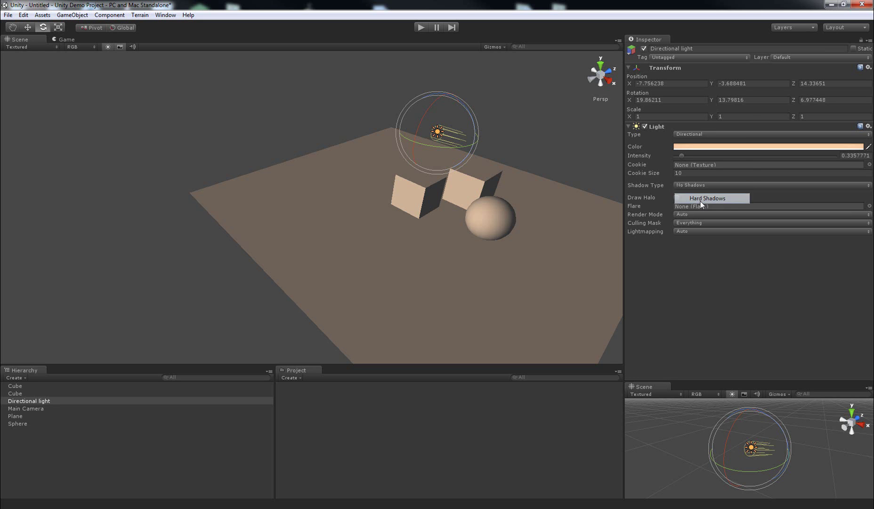
{"action": "left_click_drag", "start_coordinate": [515, 213], "coordinate": [388, 244], "text": "alt"}
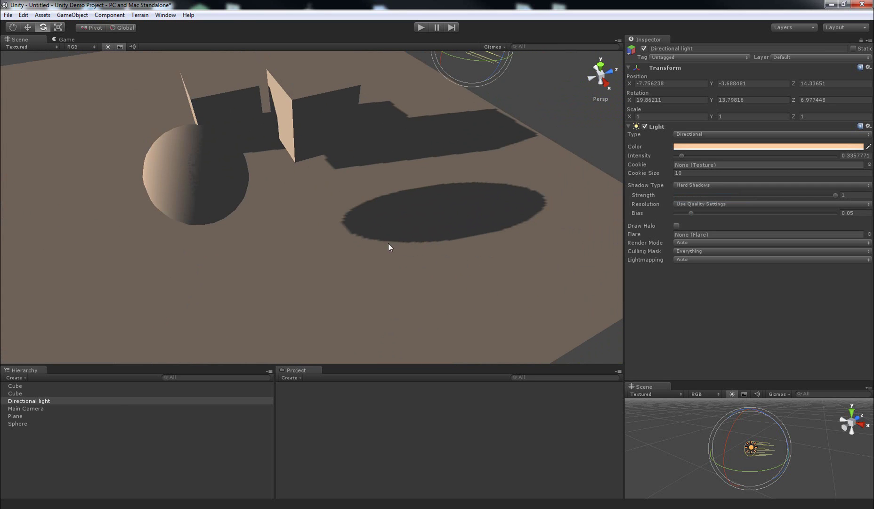
- Try Very High and Low shadow resolution, then settle on Use Quality Settings
{"action": "left_click", "coordinate": [701, 204]}
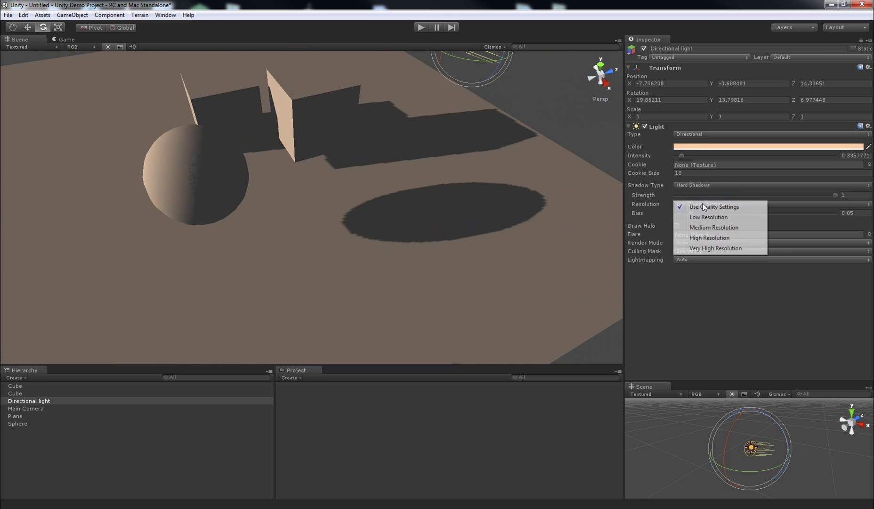
{"action": "left_click", "coordinate": [696, 249]}
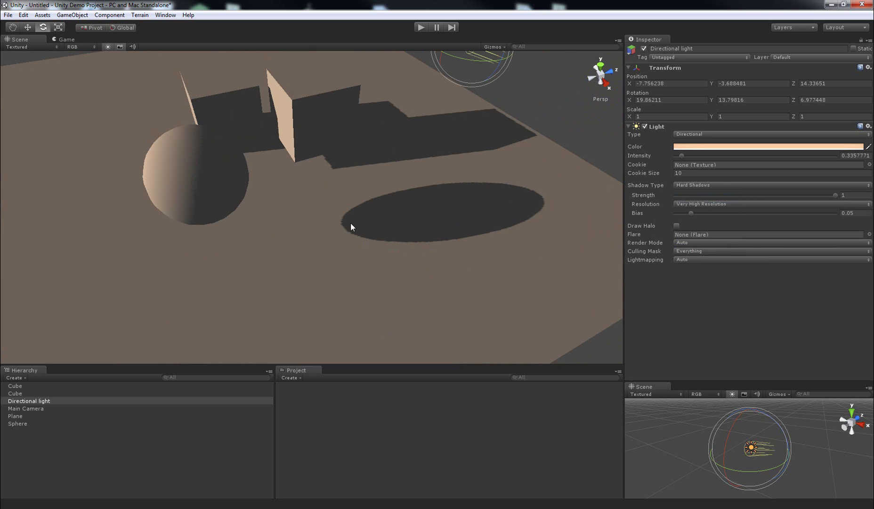
{"action": "left_click", "coordinate": [700, 204]}
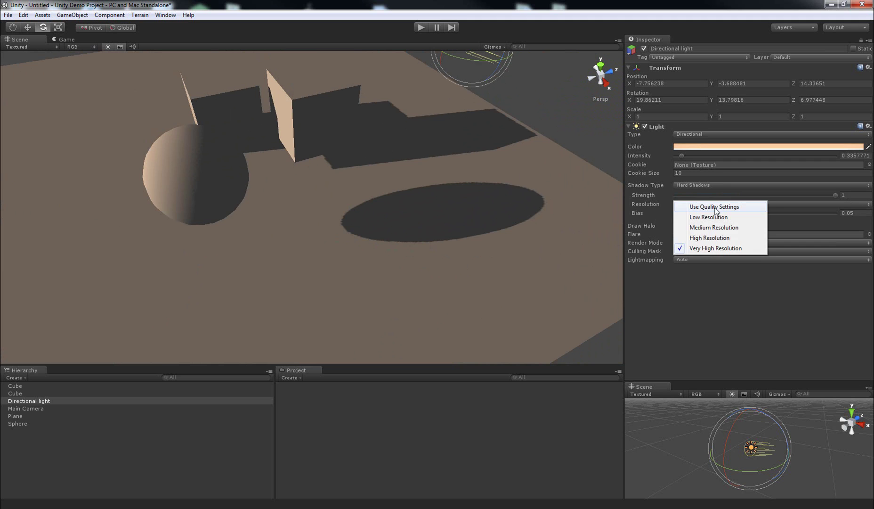
{"action": "left_click", "coordinate": [715, 211]}
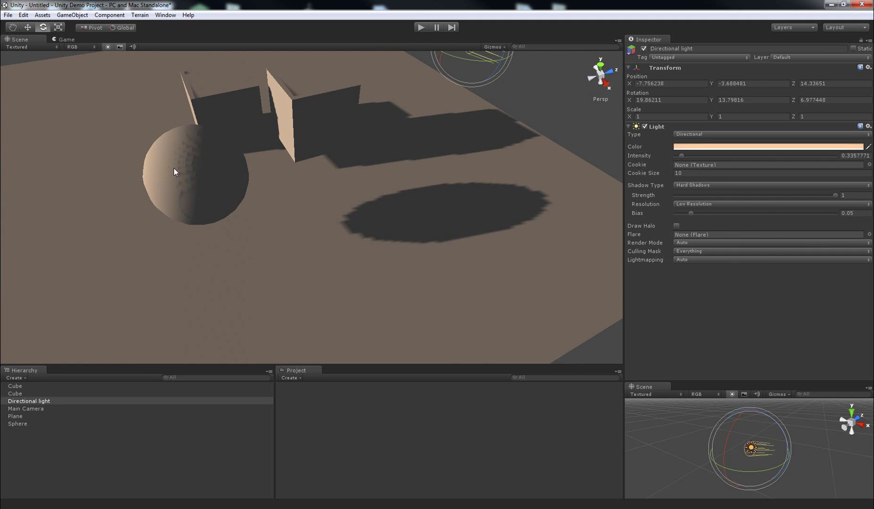
{"action": "mouse_move", "coordinate": [176, 174]}
{"action": "left_mouse_down", "text": "alt"}
{"action": "mouse_move", "coordinate": [200, 183]}
{"action": "mouse_move", "coordinate": [152, 174]}
{"action": "mouse_move", "coordinate": [179, 172]}
{"action": "left_mouse_up", "text": "alt"}
{"action": "left_click", "coordinate": [725, 202]}
{"action": "left_click", "coordinate": [719, 205]}
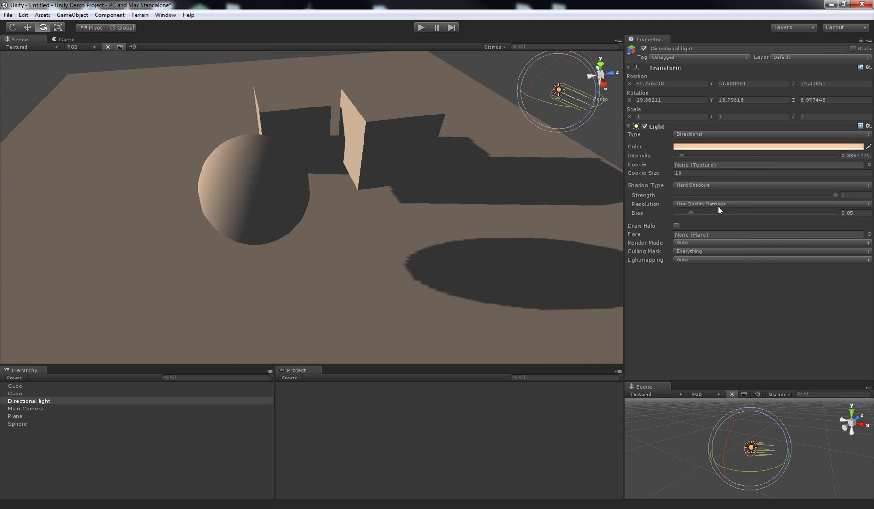
- Set the light's Shadow Type to No Shadows and pull back to view the plane
{"action": "left_click", "coordinate": [709, 185]}
{"action": "left_click", "coordinate": [697, 188]}
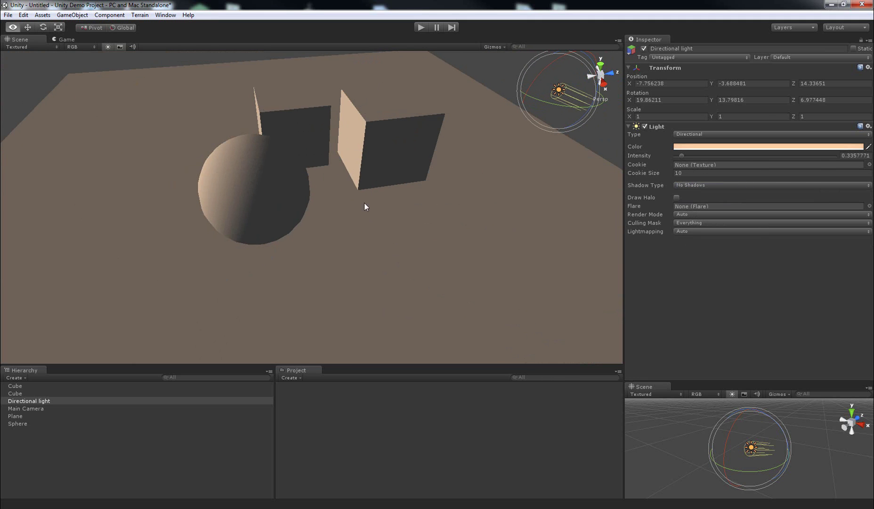
{"action": "left_click_drag", "start_coordinate": [364, 203], "coordinate": [509, 197], "text": "alt"}
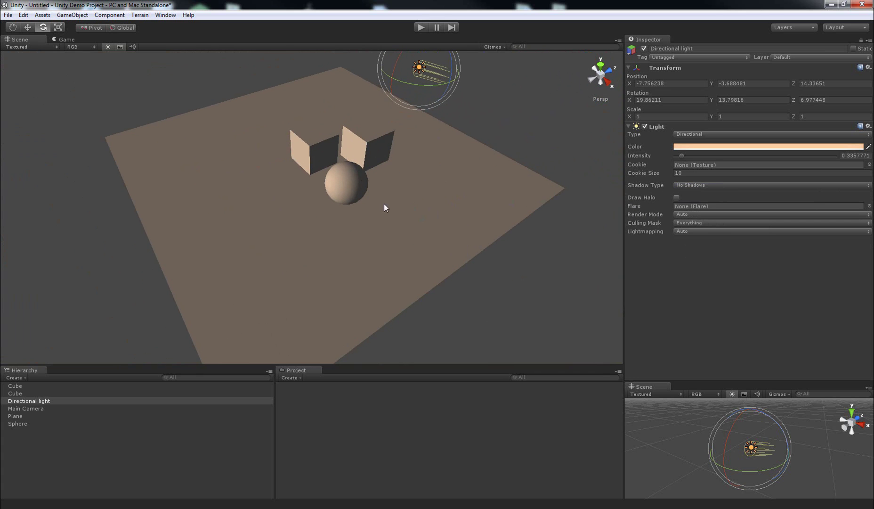
{"action": "left_click_drag", "start_coordinate": [355, 166], "coordinate": [355, 249], "text": "alt"}
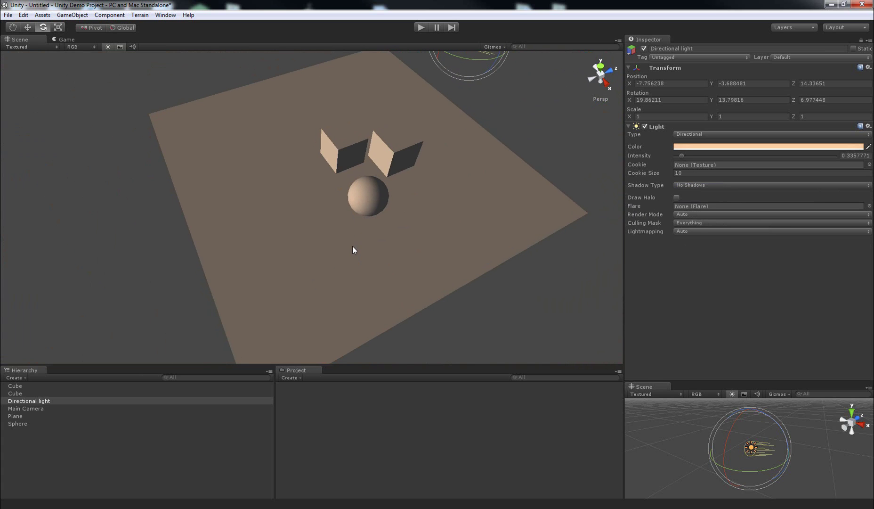
{"action": "left_click_drag", "start_coordinate": [341, 218], "coordinate": [345, 213], "text": "alt"}
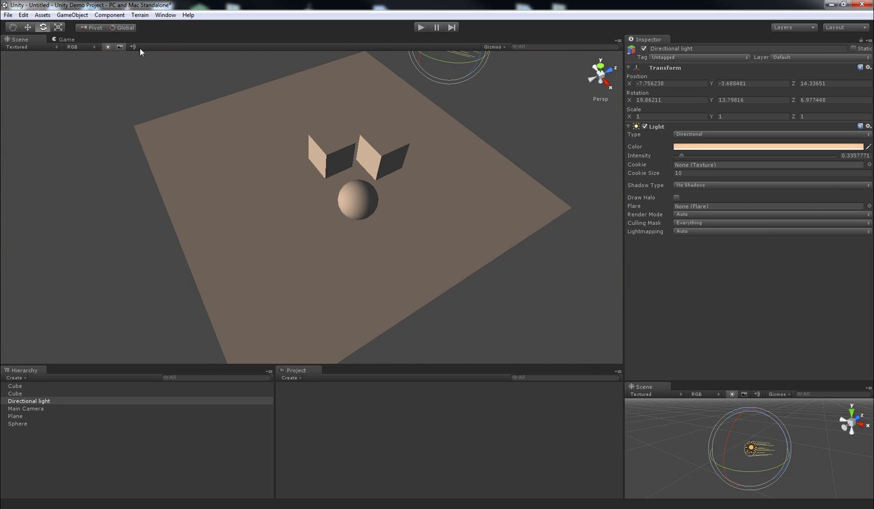
- Create a Point Light from GameObject > Create Other
{"action": "left_click", "coordinate": [74, 15]}
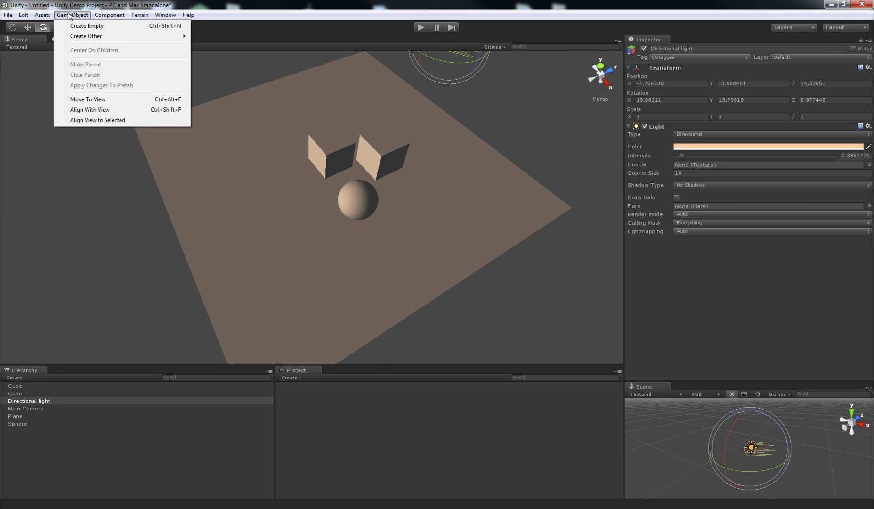
{"action": "mouse_move", "coordinate": [85, 37]}
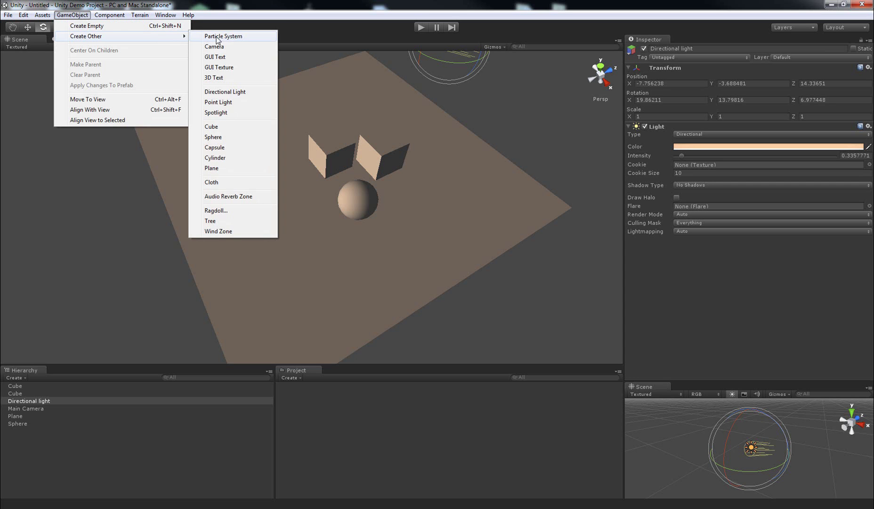
{"action": "left_click", "coordinate": [230, 104]}
{"action": "left_click_drag", "start_coordinate": [318, 136], "coordinate": [337, 287], "text": "alt"}
{"action": "scroll", "coordinate": [339, 283], "scroll_direction": "down", "scroll_amount": 5}
{"action": "scroll", "coordinate": [395, 226], "scroll_direction": "up", "scroll_amount": 10}
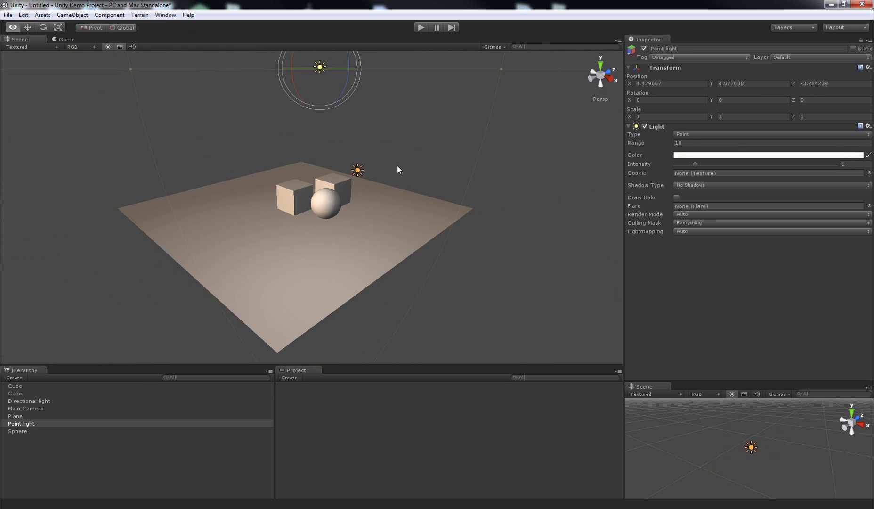
- Reset the point light's Transform to the origin beside the cube
{"action": "key", "text": "e"}
{"action": "right_click", "coordinate": [669, 67]}
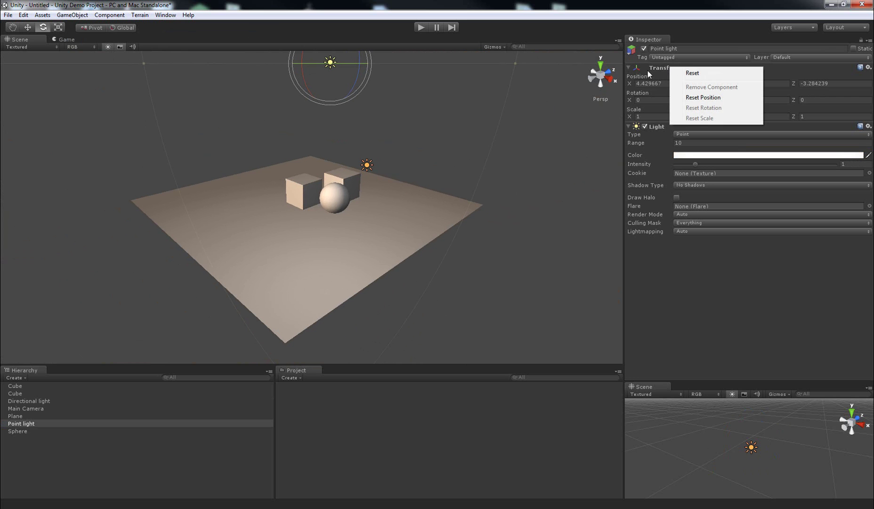
{"action": "left_click", "coordinate": [693, 73]}
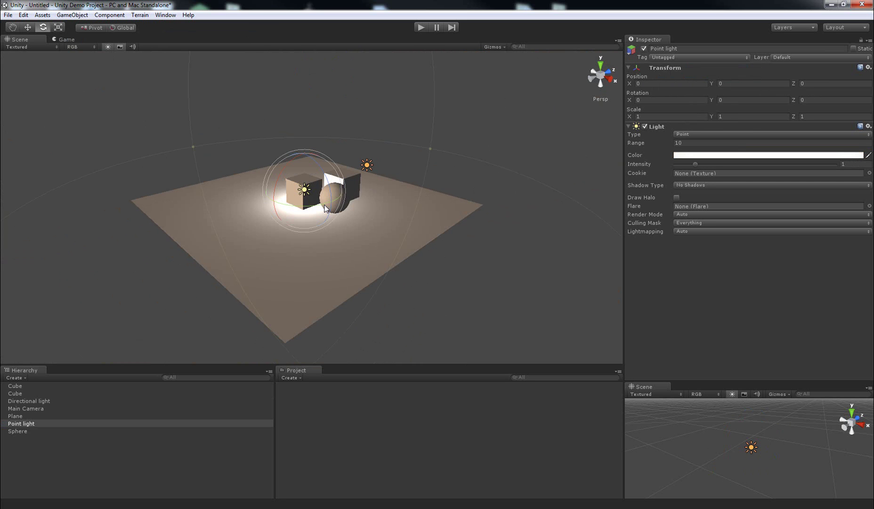
{"action": "left_click_drag", "start_coordinate": [377, 132], "coordinate": [310, 228], "text": "alt"}
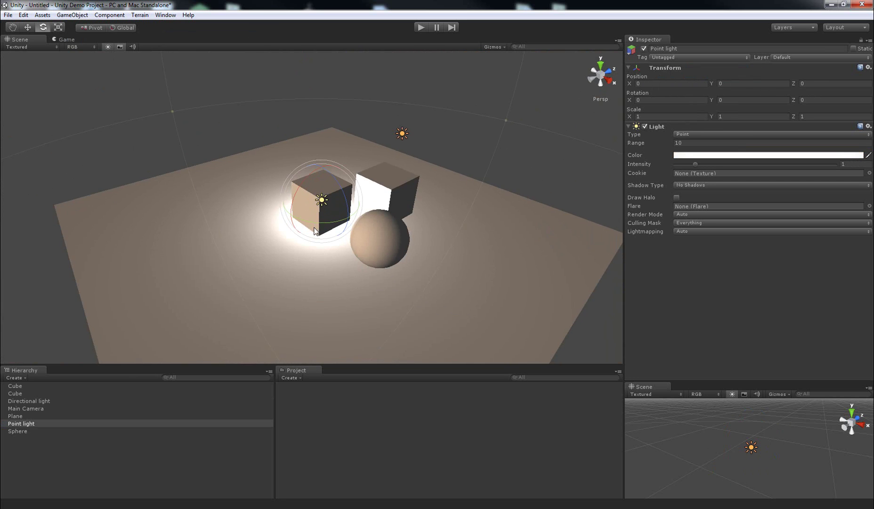
- Move the point light to about 0.96, 0.51, -1.41, just above the plane beside the sphere
{"action": "key", "text": "w"}
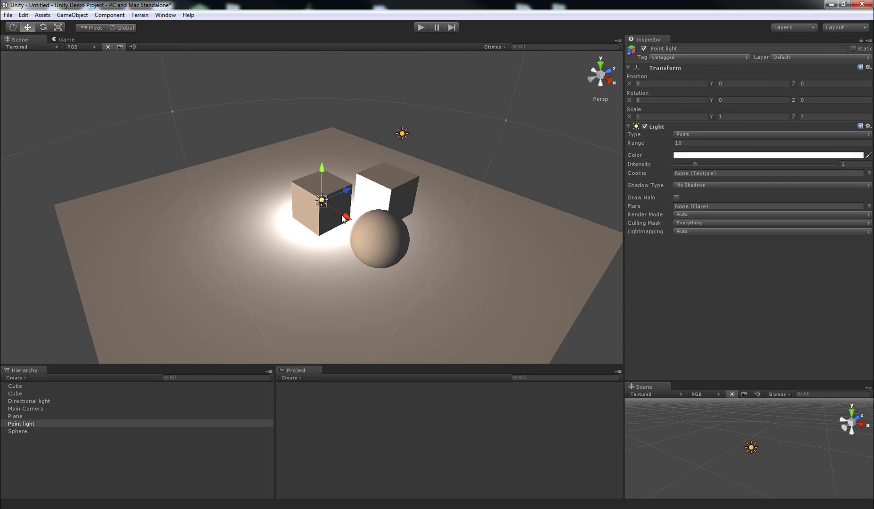
{"action": "left_click_drag", "start_coordinate": [348, 217], "coordinate": [328, 303]}
{"action": "scroll", "coordinate": [320, 321], "scroll_direction": "up", "scroll_amount": 5}
{"action": "scroll", "coordinate": [309, 338], "scroll_direction": "down", "scroll_amount": 8}
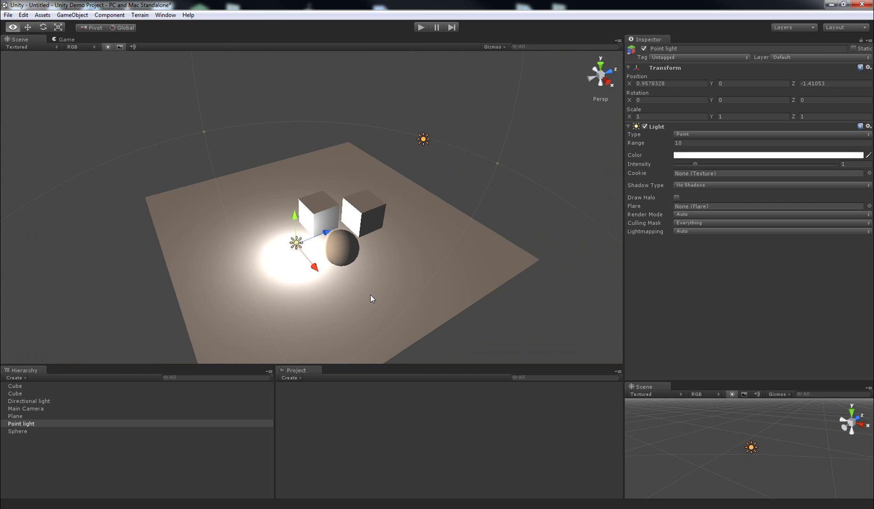
{"action": "mouse_move", "coordinate": [293, 220]}
{"action": "left_mouse_down"}
{"action": "mouse_move", "coordinate": [294, 137]}
{"action": "mouse_move", "coordinate": [296, 246]}
{"action": "mouse_move", "coordinate": [297, 223]}
{"action": "left_mouse_up"}
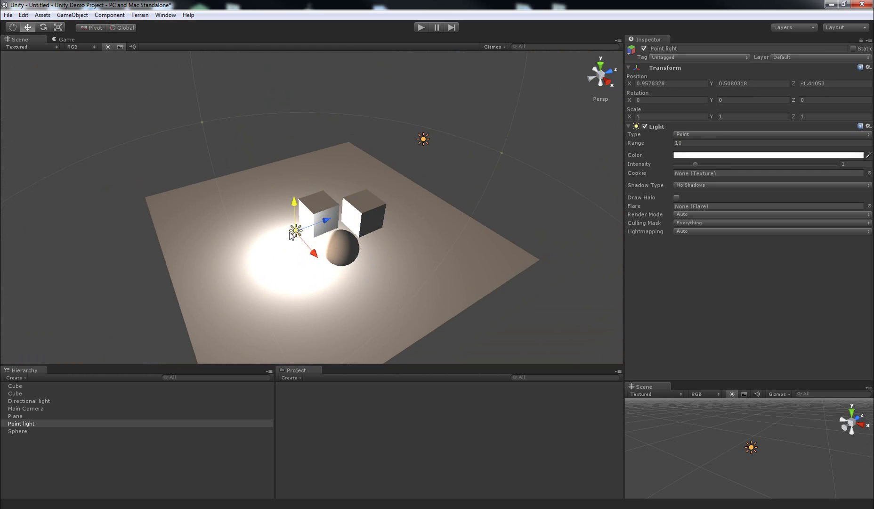
{"action": "scroll", "coordinate": [405, 245], "scroll_direction": "down", "scroll_amount": 3}
{"action": "left_click_drag", "start_coordinate": [405, 245], "coordinate": [428, 241], "text": "alt"}
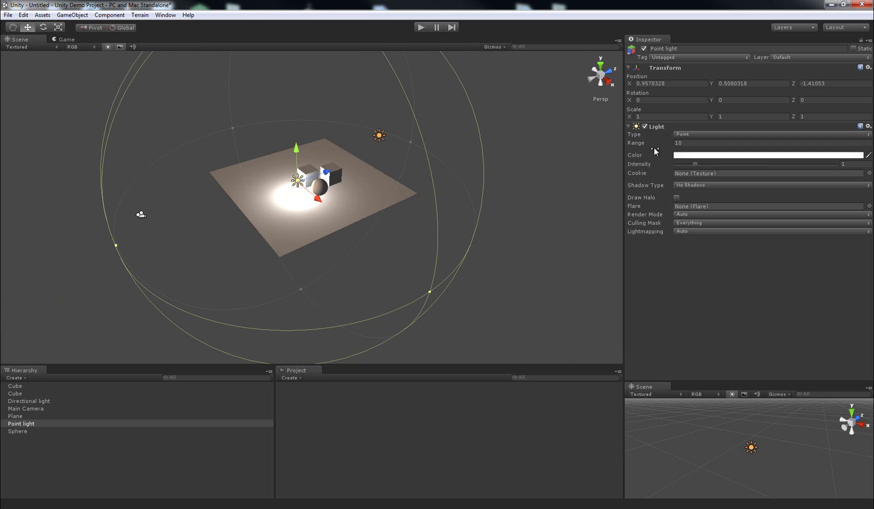
- Cut the point light's Range from 10 to 5, then fine-tune it to about 4.3
{"action": "left_click", "coordinate": [696, 145]}
{"action": "type", "text": "5"}
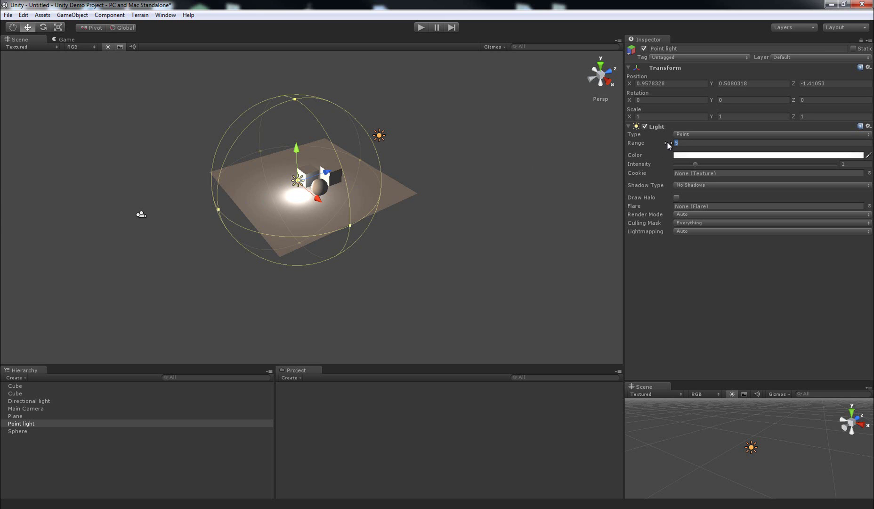
{"action": "left_click_drag", "start_coordinate": [667, 141], "coordinate": [649, 141]}
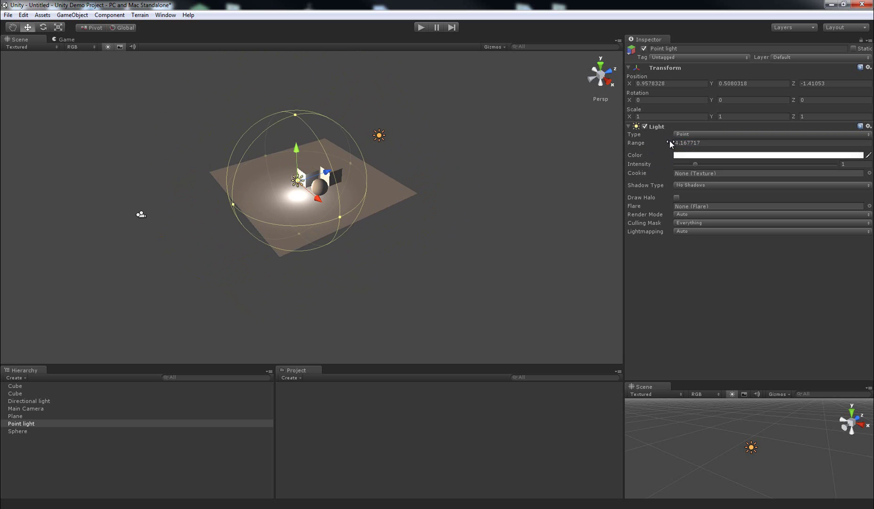
{"action": "left_click", "coordinate": [687, 143]}
{"action": "left_click", "coordinate": [710, 143]}
{"action": "mouse_move", "coordinate": [665, 142]}
{"action": "left_mouse_down"}
{"action": "mouse_move", "coordinate": [654, 143]}
{"action": "mouse_move", "coordinate": [669, 149]}
{"action": "left_mouse_up"}
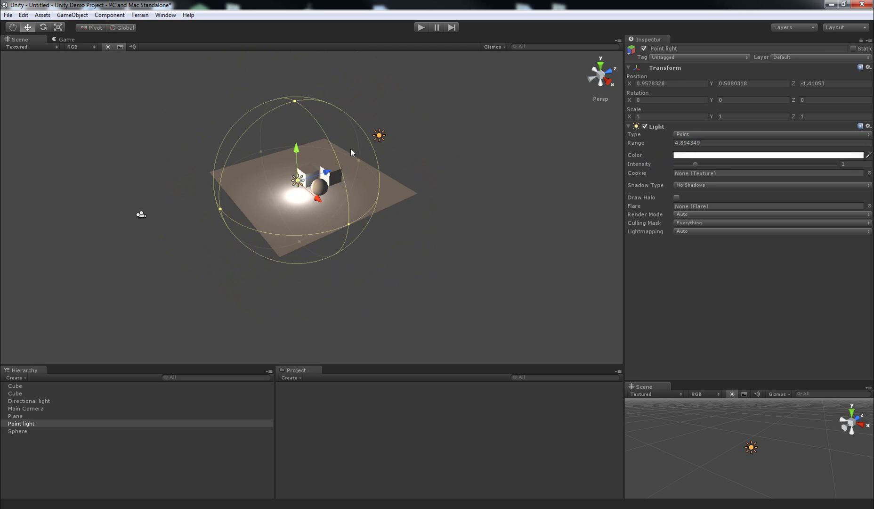
{"action": "middle_click_drag", "start_coordinate": [309, 161], "coordinate": [338, 198]}
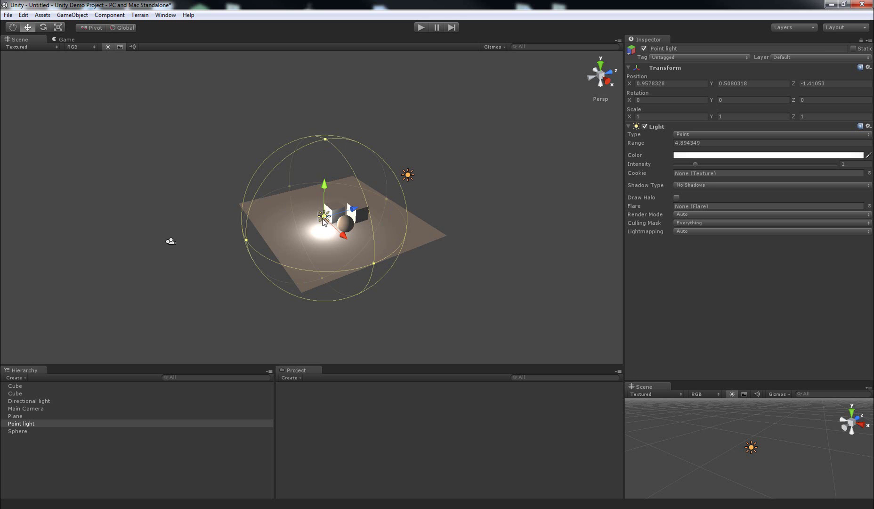
{"action": "mouse_move", "coordinate": [246, 240]}
{"action": "left_mouse_down"}
{"action": "mouse_move", "coordinate": [204, 260]}
{"action": "mouse_move", "coordinate": [293, 237]}
{"action": "mouse_move", "coordinate": [250, 243]}
{"action": "mouse_move", "coordinate": [275, 240]}
{"action": "mouse_move", "coordinate": [256, 237]}
{"action": "left_mouse_up"}
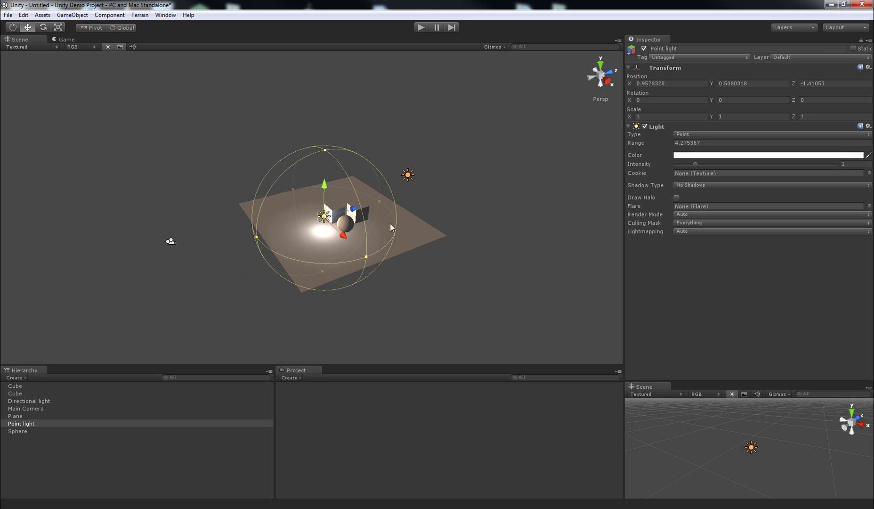
{"action": "left_click_drag", "start_coordinate": [390, 227], "coordinate": [346, 201], "text": "alt"}
- Lower the point light's intensity to about 0.44 and its range to about 3.35
{"action": "scroll", "coordinate": [378, 203], "scroll_direction": "up", "scroll_amount": 5}
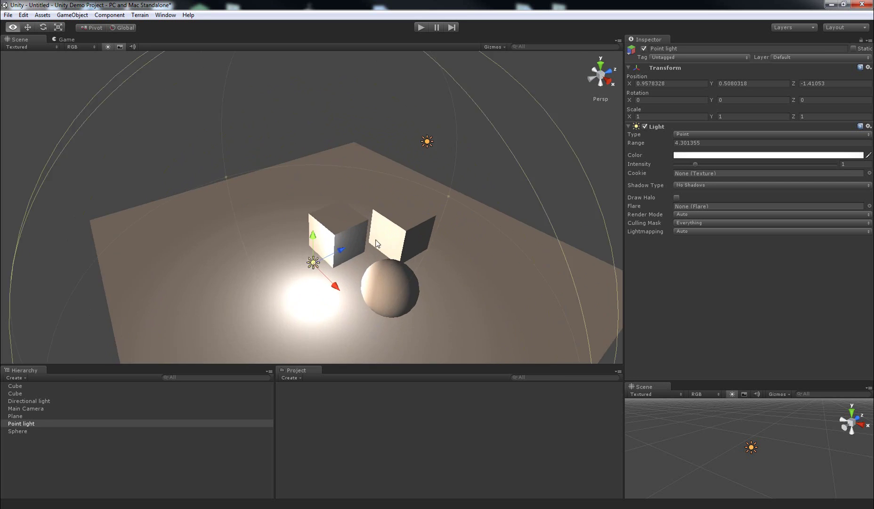
{"action": "left_click_drag", "start_coordinate": [377, 243], "coordinate": [420, 259], "text": "alt"}
{"action": "scroll", "coordinate": [414, 259], "scroll_direction": "down", "scroll_amount": 3}
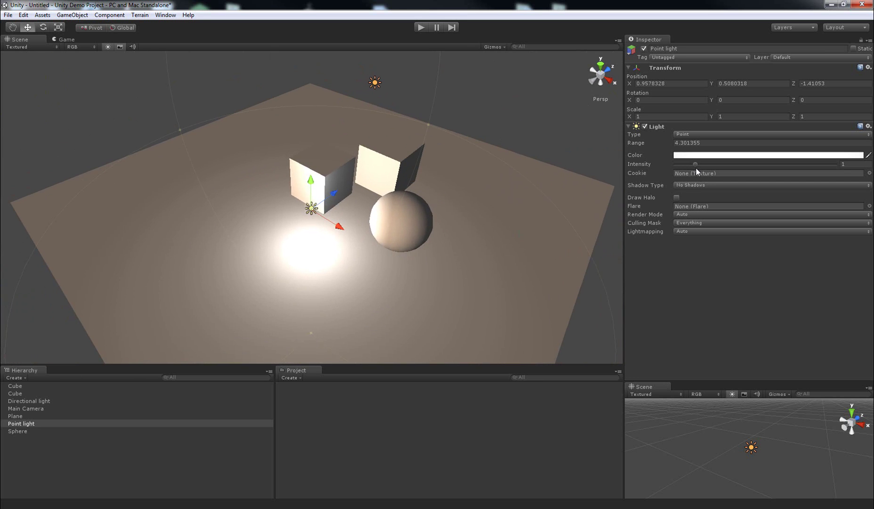
{"action": "left_click_drag", "start_coordinate": [696, 166], "coordinate": [683, 166]}
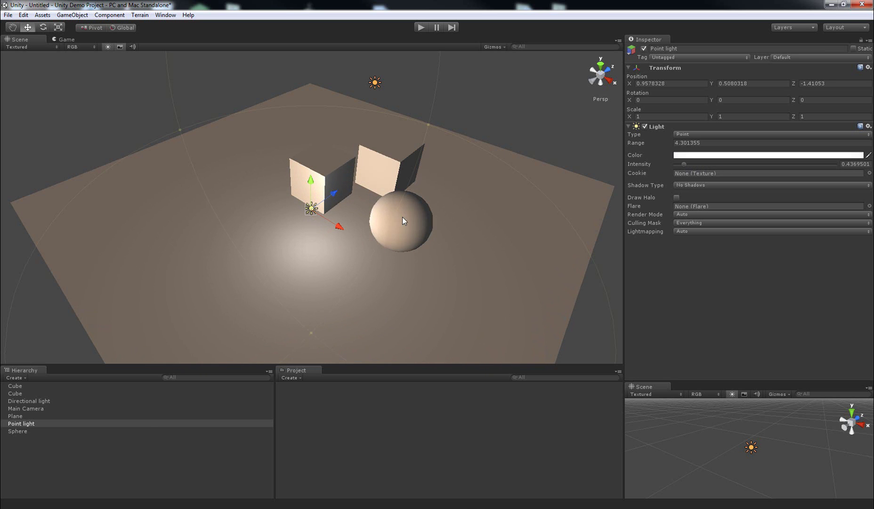
{"action": "left_click_drag", "start_coordinate": [402, 217], "coordinate": [384, 173], "text": "alt"}
{"action": "left_click_drag", "start_coordinate": [378, 143], "coordinate": [367, 172]}
- Duplicate the point light twice, moving the copies down onto the plane near the cubes
{"action": "key", "text": "ctrl+d"}
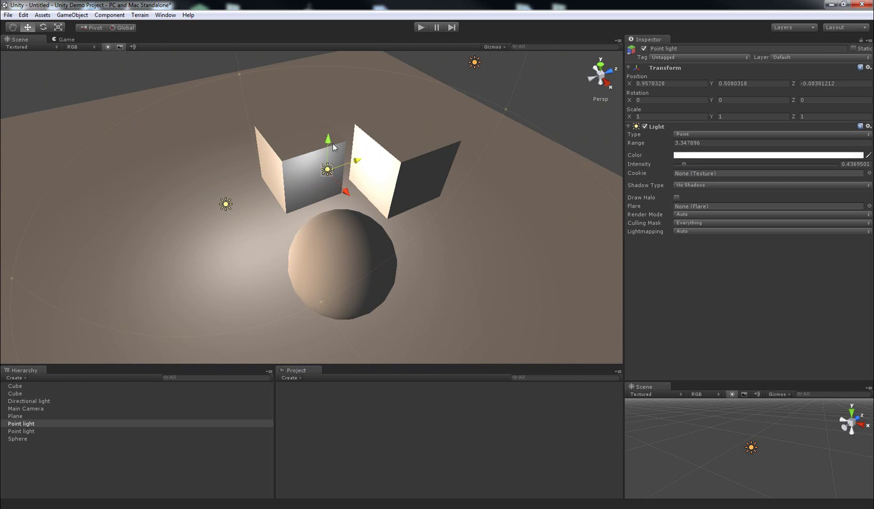
{"action": "left_click_drag", "start_coordinate": [328, 142], "coordinate": [145, 226]}
{"action": "key", "text": "ctrl+d"}
- Frame the whole lit plane and select the directional light
{"action": "scroll", "coordinate": [160, 230], "scroll_direction": "up", "scroll_amount": 5}
{"action": "scroll", "coordinate": [169, 236], "scroll_direction": "up", "scroll_amount": 5}
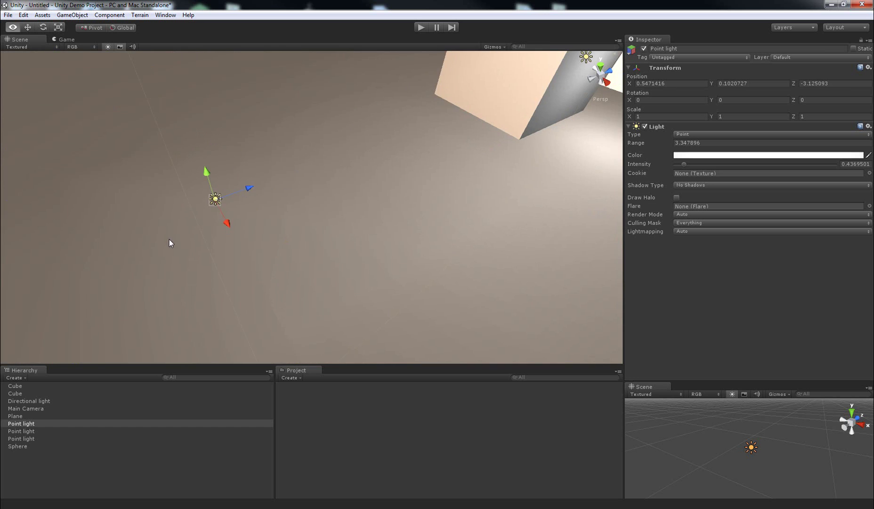
{"action": "scroll", "coordinate": [179, 230], "scroll_direction": "down", "scroll_amount": 7}
{"action": "scroll", "coordinate": [191, 219], "scroll_direction": "down", "scroll_amount": 3}
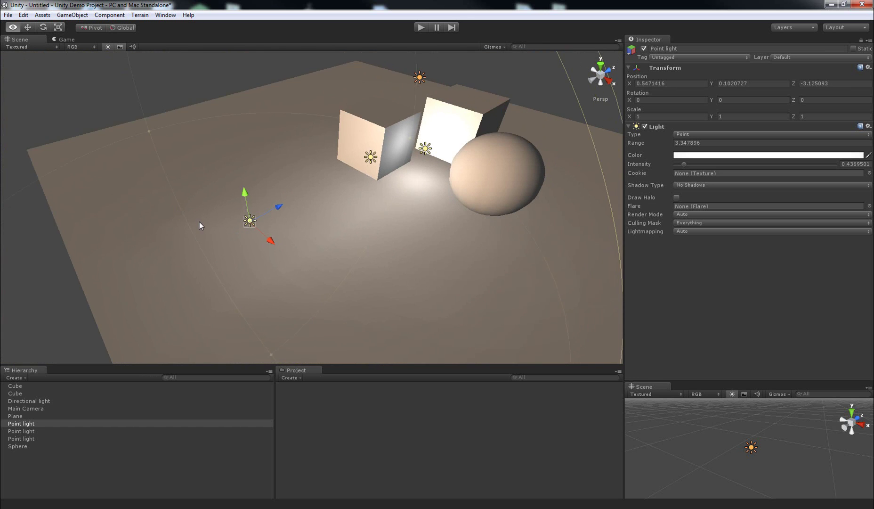
{"action": "mouse_move", "coordinate": [199, 224]}
{"action": "left_mouse_down", "text": "alt"}
{"action": "mouse_move", "coordinate": [203, 213]}
{"action": "mouse_move", "coordinate": [178, 251]}
{"action": "mouse_move", "coordinate": [199, 222]}
{"action": "left_mouse_up", "text": "alt"}
{"action": "scroll", "coordinate": [178, 250], "scroll_direction": "down", "scroll_amount": 4}
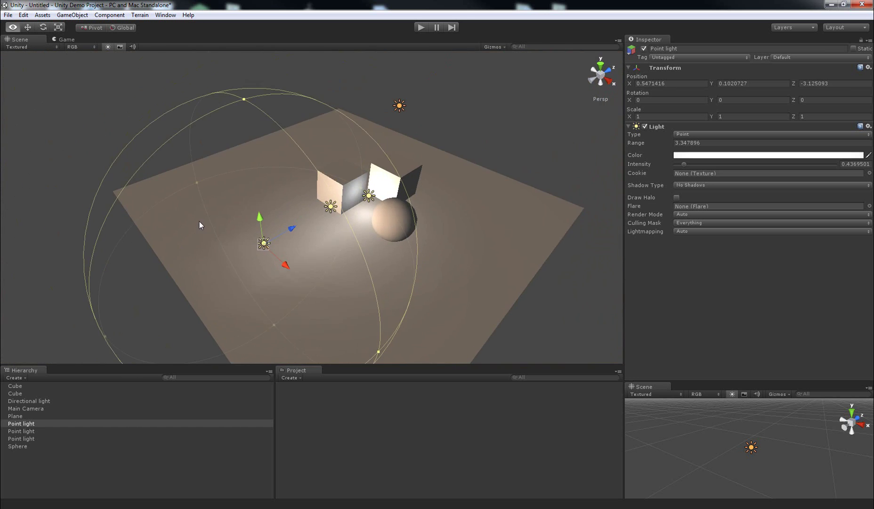
{"action": "left_click", "coordinate": [399, 107]}
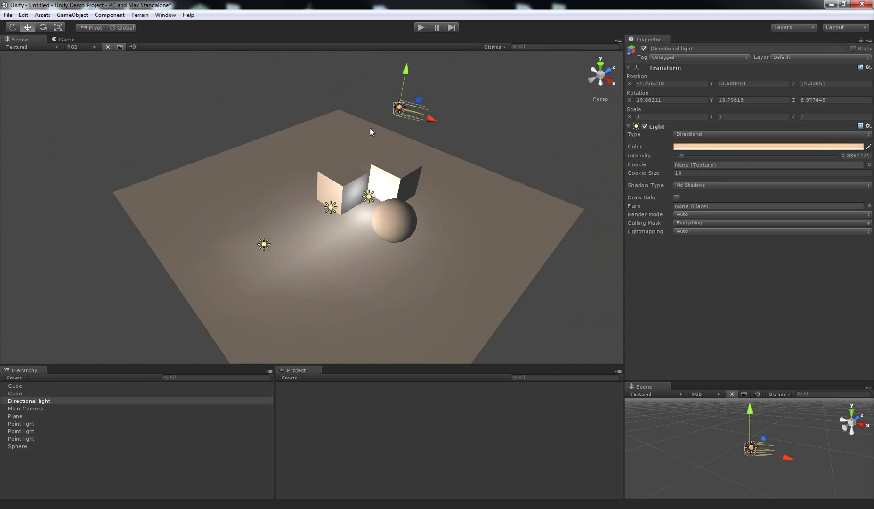
- Add a Spotlight from GameObject > Create Other and reset its Transform to the origin
{"action": "left_click", "coordinate": [366, 95]}
{"action": "left_click", "coordinate": [71, 15]}
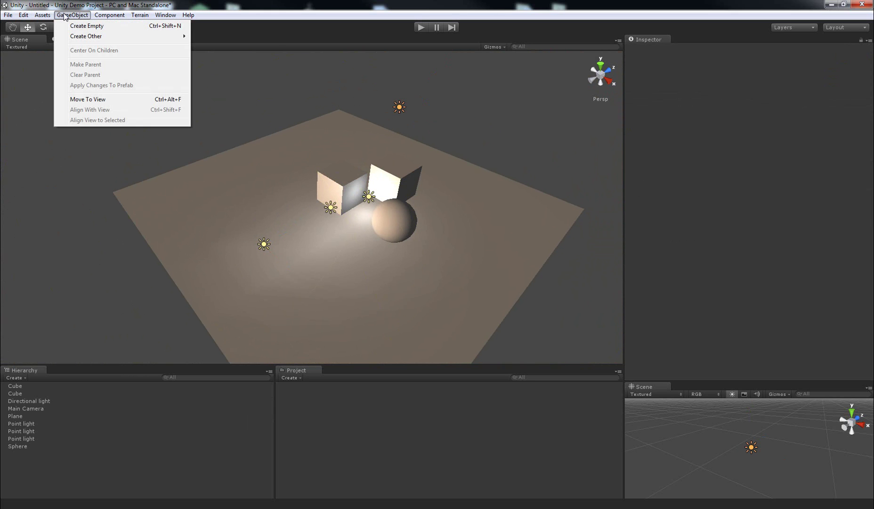
{"action": "mouse_move", "coordinate": [79, 36]}
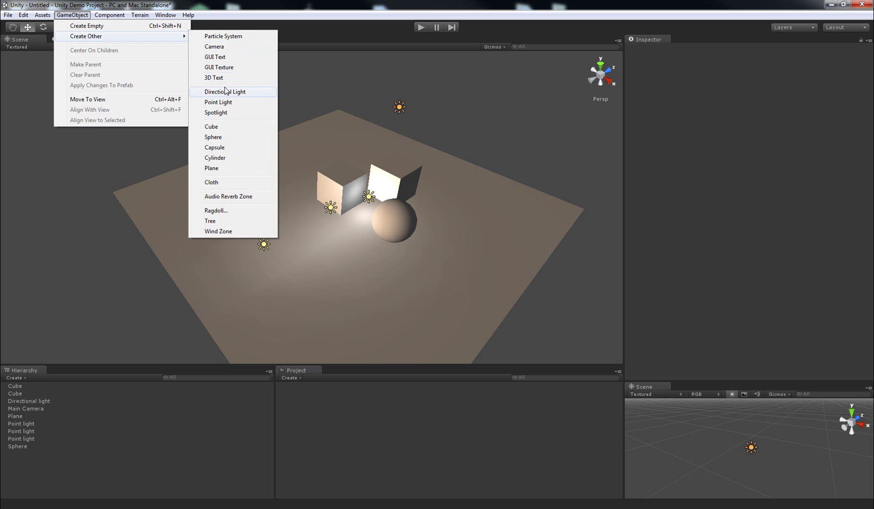
{"action": "left_click", "coordinate": [236, 117]}
{"action": "left_click_drag", "start_coordinate": [384, 234], "coordinate": [436, 198], "text": "alt"}
{"action": "scroll", "coordinate": [425, 216], "scroll_direction": "up", "scroll_amount": 3}
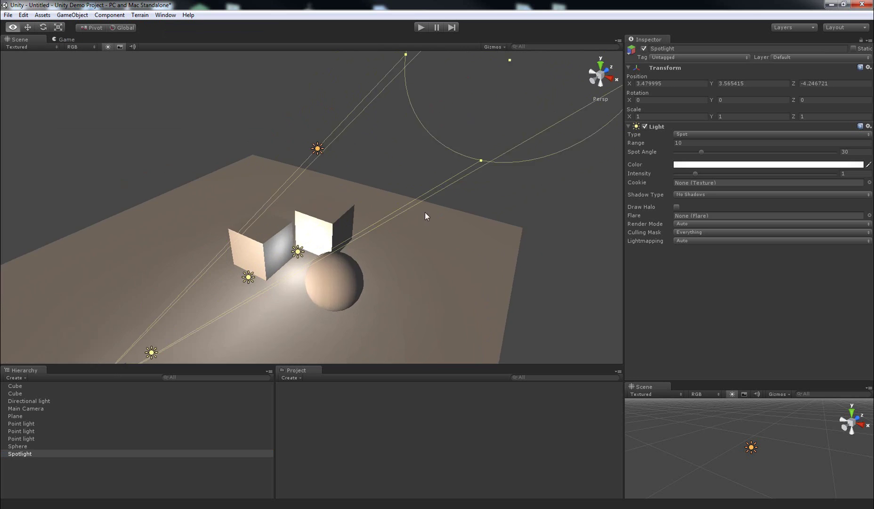
{"action": "scroll", "coordinate": [425, 216], "scroll_direction": "down", "scroll_amount": 3}
{"action": "left_click_drag", "start_coordinate": [365, 271], "coordinate": [364, 271], "text": "alt"}
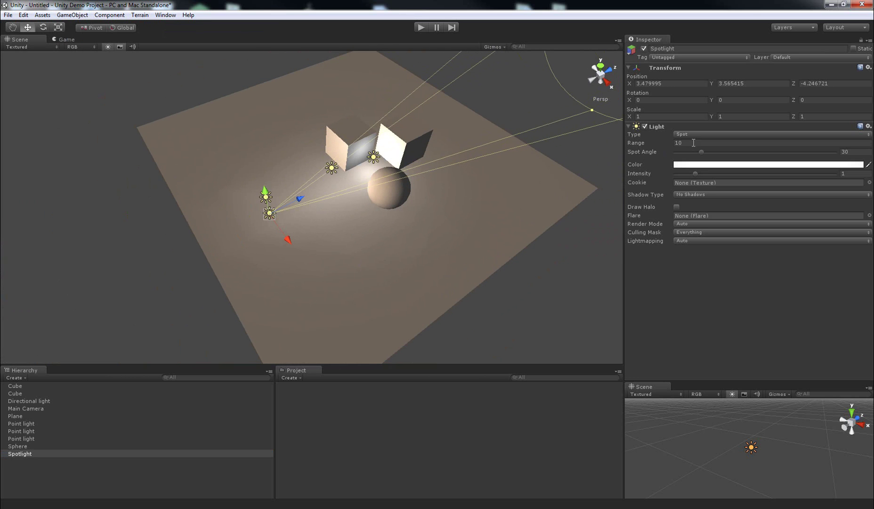
{"action": "right_click", "coordinate": [663, 66]}
{"action": "left_click", "coordinate": [674, 71]}
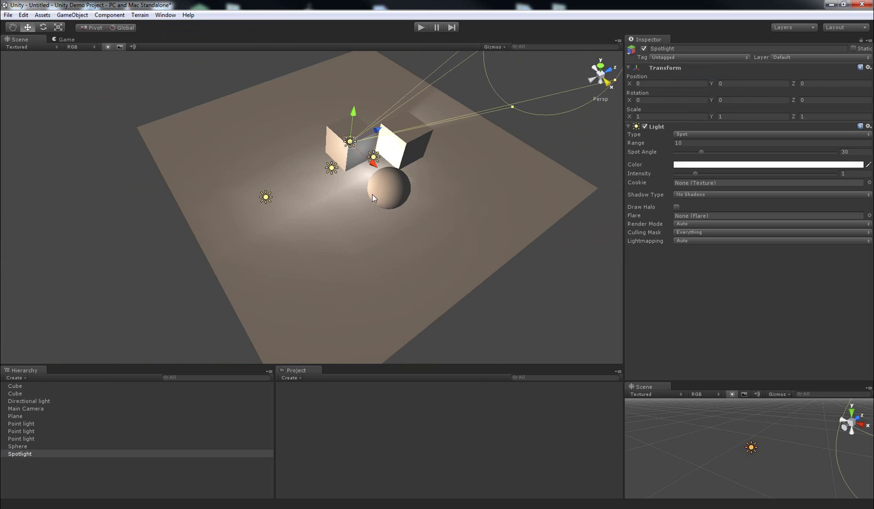
- Move the spotlight back to Z -2.31 so it shines onto the front cube
{"action": "left_click_drag", "start_coordinate": [372, 194], "coordinate": [348, 189], "text": "alt"}
{"action": "scroll", "coordinate": [392, 157], "scroll_direction": "up", "scroll_amount": 3}
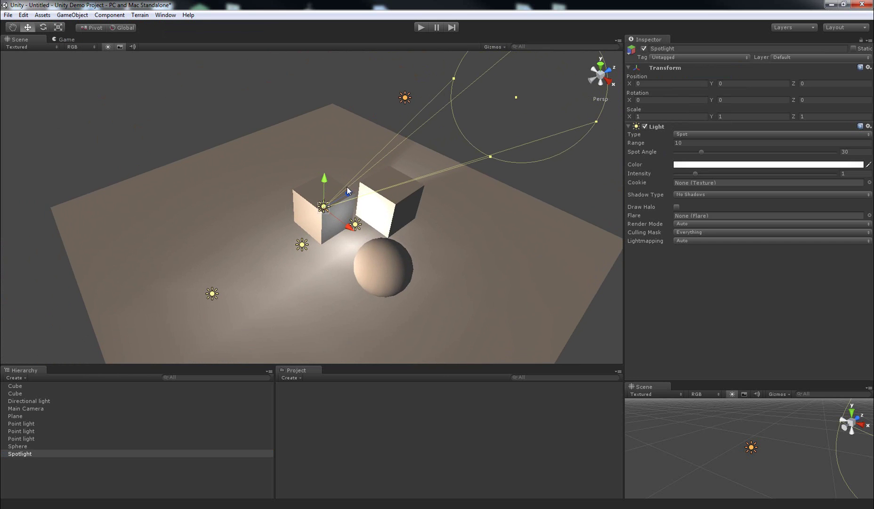
{"action": "left_click_drag", "start_coordinate": [335, 231], "coordinate": [326, 245], "text": "alt"}
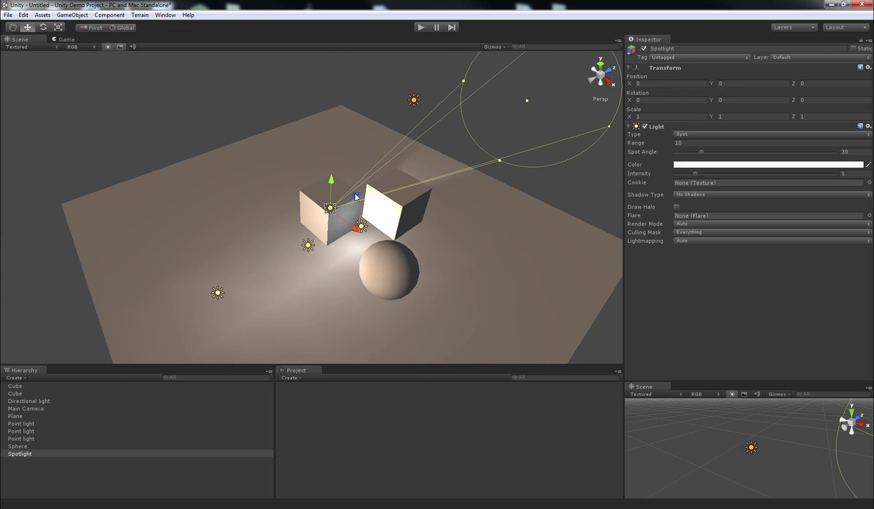
{"action": "left_click_drag", "start_coordinate": [356, 197], "coordinate": [293, 232]}
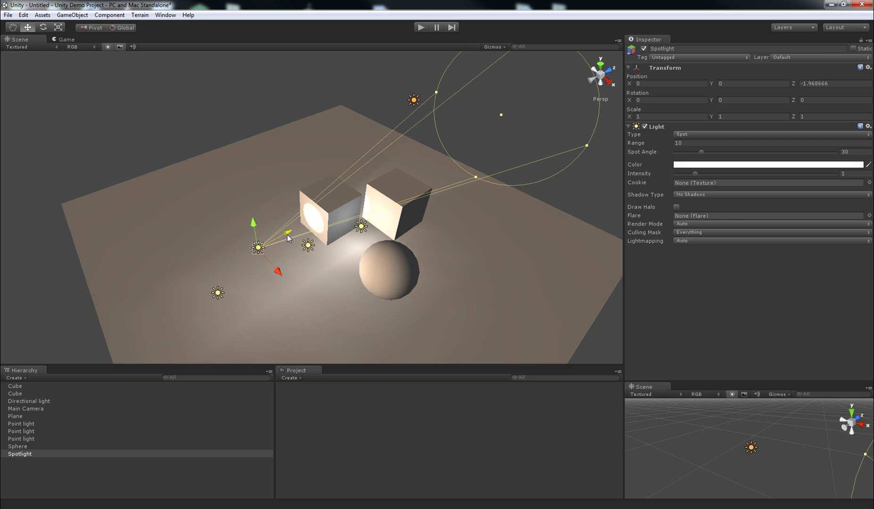
{"action": "left_click_drag", "start_coordinate": [287, 234], "coordinate": [330, 267]}
{"action": "scroll", "coordinate": [312, 283], "scroll_direction": "up", "scroll_amount": 5}
{"action": "scroll", "coordinate": [313, 274], "scroll_direction": "down", "scroll_amount": 3}
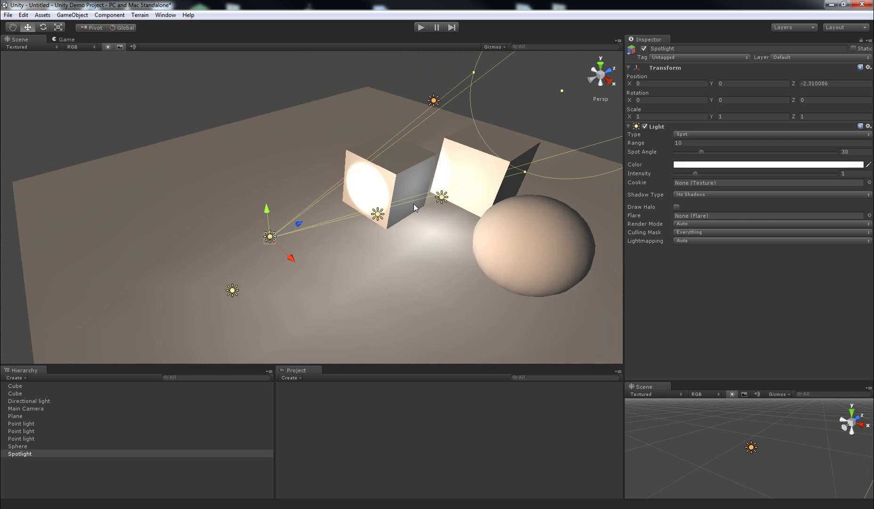
{"action": "left_click_drag", "start_coordinate": [414, 204], "coordinate": [234, 132], "text": "alt"}
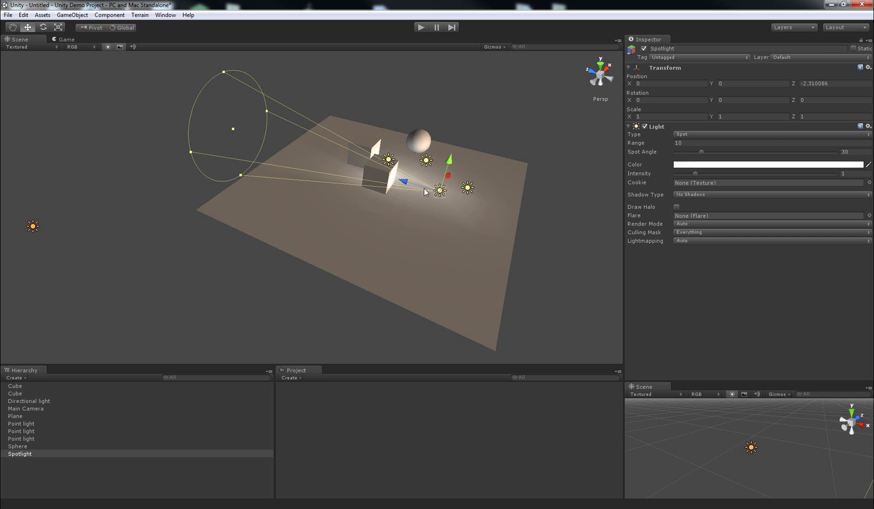
- Set the spotlight's Spot Angle to about 21.36 and its Range to about 5.9
{"action": "left_click_drag", "start_coordinate": [407, 184], "coordinate": [407, 184]}
{"action": "left_click_drag", "start_coordinate": [474, 236], "coordinate": [171, 283], "text": "alt"}
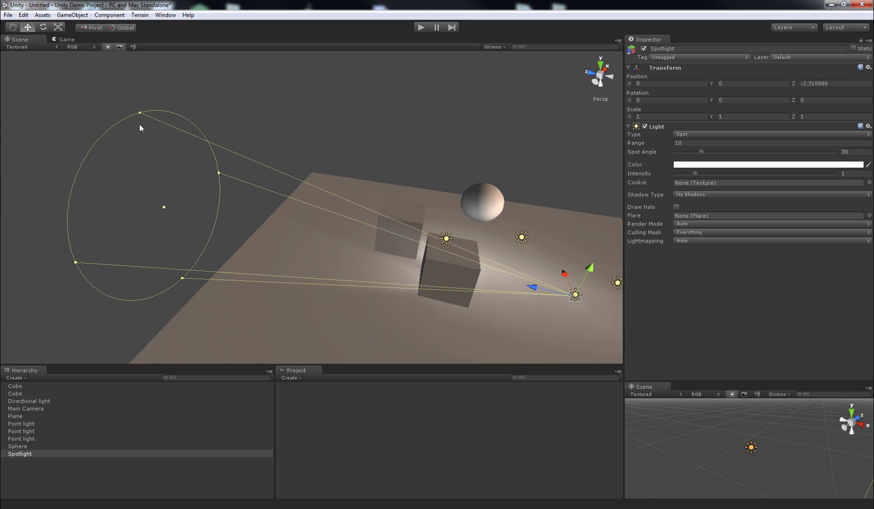
{"action": "left_click_drag", "start_coordinate": [183, 279], "coordinate": [326, 265]}
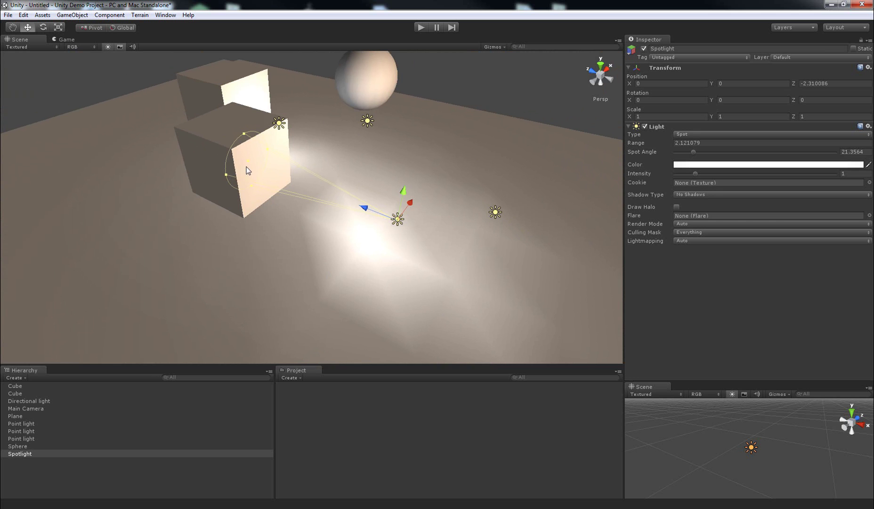
{"action": "left_click_drag", "start_coordinate": [255, 166], "coordinate": [51, 117]}
{"action": "left_click_drag", "start_coordinate": [310, 229], "coordinate": [349, 228], "text": "alt"}
- Rotate the spotlight 90° to point down, raise it, widen the cone to 63° with range 4.7
{"action": "key", "text": "e"}
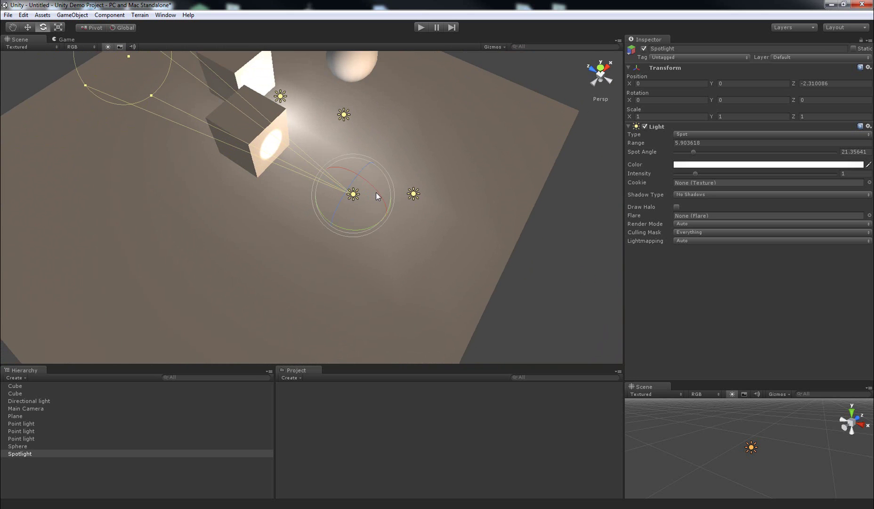
{"action": "left_click_drag", "start_coordinate": [378, 193], "coordinate": [284, 137]}
{"action": "key", "text": "w"}
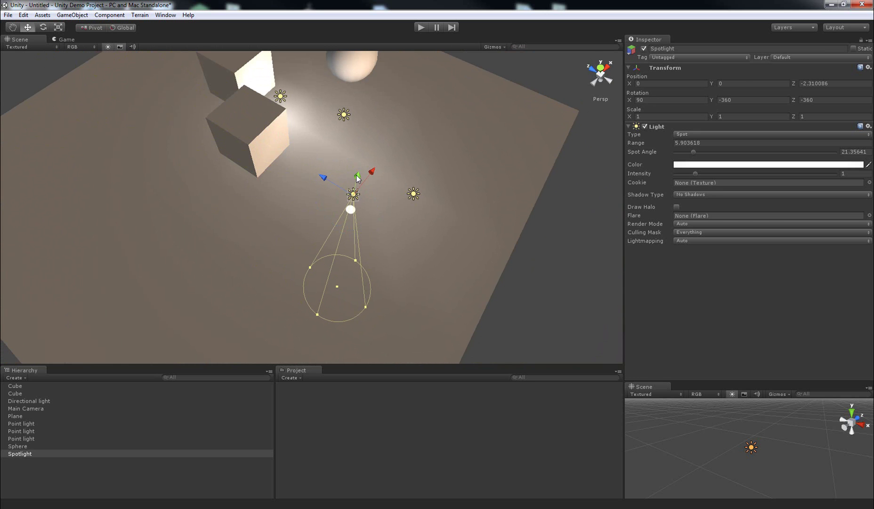
{"action": "left_click_drag", "start_coordinate": [357, 176], "coordinate": [371, 137]}
{"action": "left_click_drag", "start_coordinate": [377, 292], "coordinate": [467, 338]}
{"action": "mouse_move", "coordinate": [341, 267]}
{"action": "left_mouse_down"}
{"action": "mouse_move", "coordinate": [349, 249]}
{"action": "mouse_move", "coordinate": [349, 256]}
{"action": "left_mouse_up"}
- Move the spotlight left off the plane to about -8.41, 1.98, -2.31
{"action": "right_click_drag", "start_coordinate": [403, 215], "coordinate": [409, 206]}
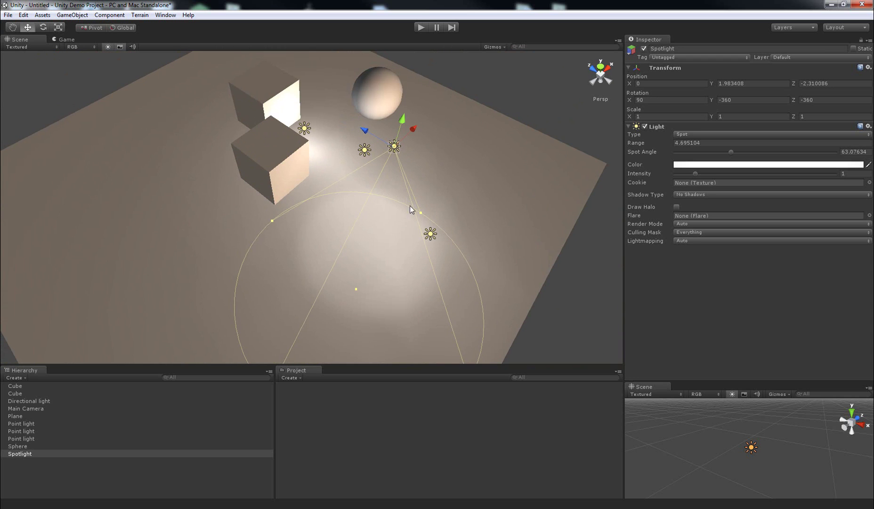
{"action": "left_click", "coordinate": [431, 232]}
{"action": "left_click", "coordinate": [394, 146]}
{"action": "left_click_drag", "start_coordinate": [495, 188], "coordinate": [202, 196], "text": "alt"}
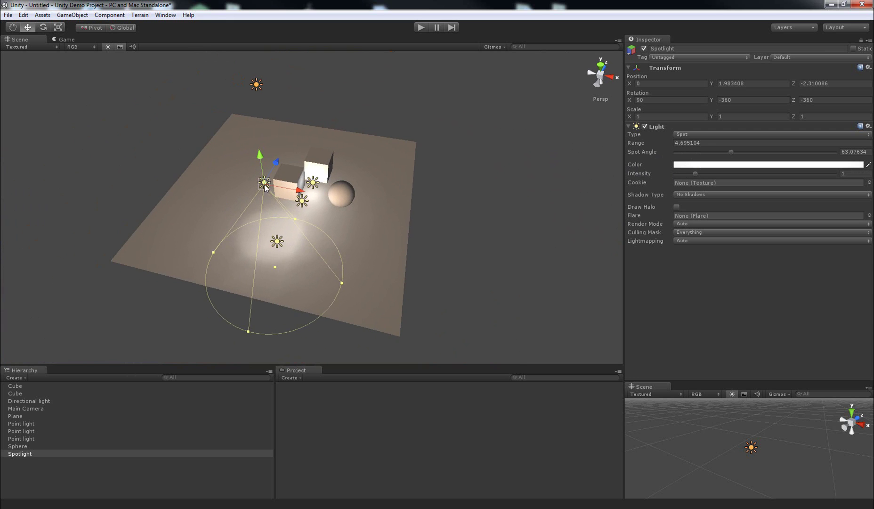
{"action": "left_click_drag", "start_coordinate": [301, 198], "coordinate": [71, 131]}
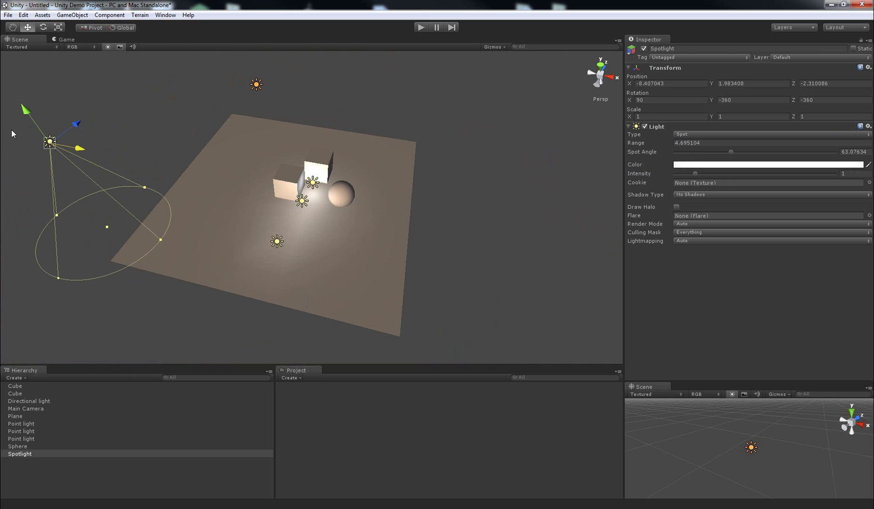
- Delete the spotlight from the scene
{"action": "key", "text": "Delete"}
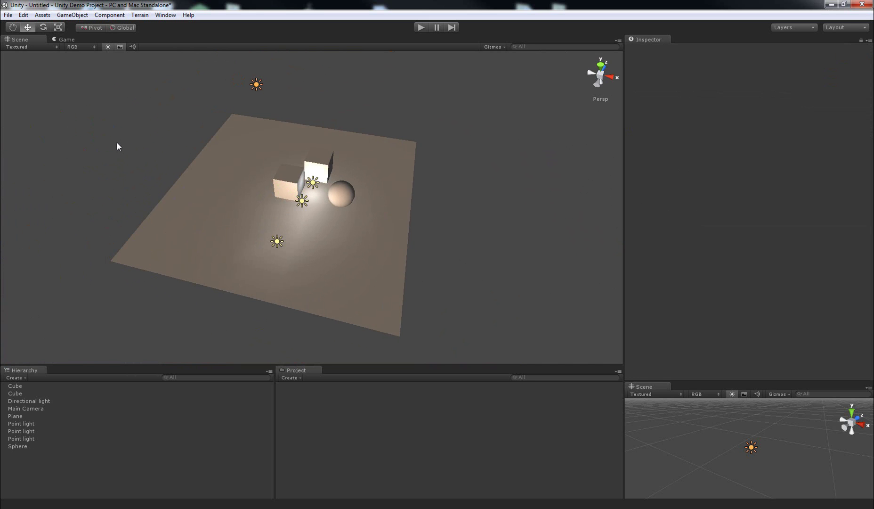
{"action": "left_click_drag", "start_coordinate": [351, 198], "coordinate": [296, 194], "text": "alt"}
{"action": "scroll", "coordinate": [361, 203], "scroll_direction": "up", "scroll_amount": 3}
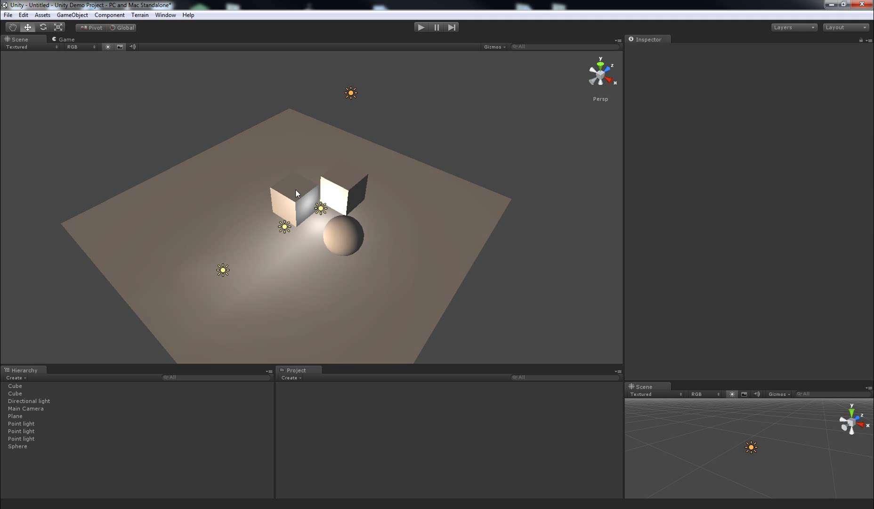
- Inspect the directional light and each of the three point lights in turn
{"action": "left_click", "coordinate": [351, 94]}
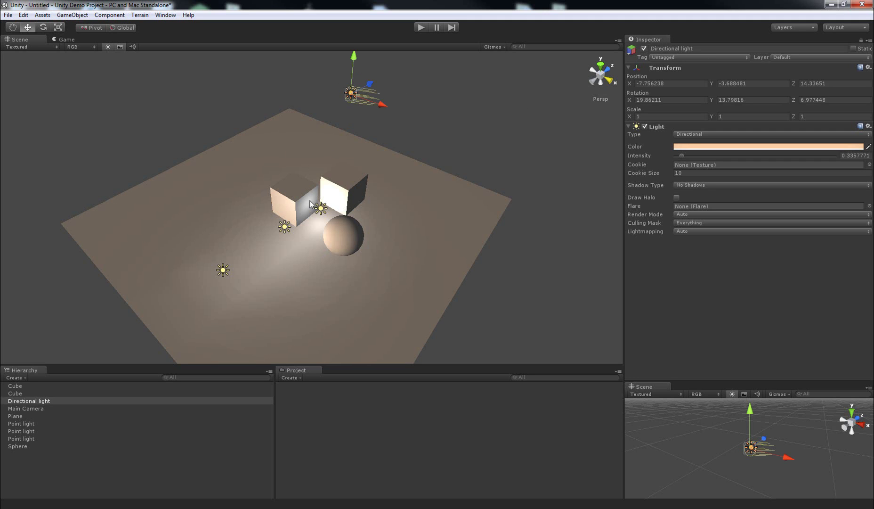
{"action": "left_click", "coordinate": [284, 226]}
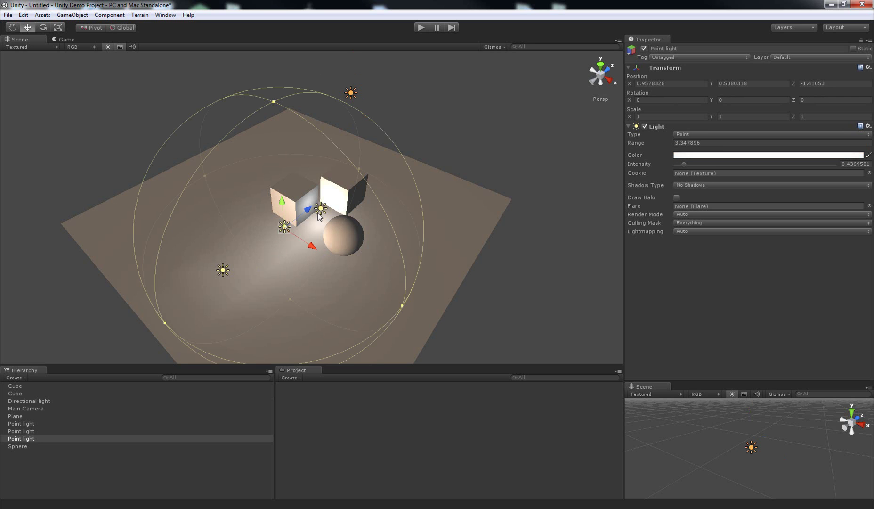
{"action": "left_click", "coordinate": [223, 272]}
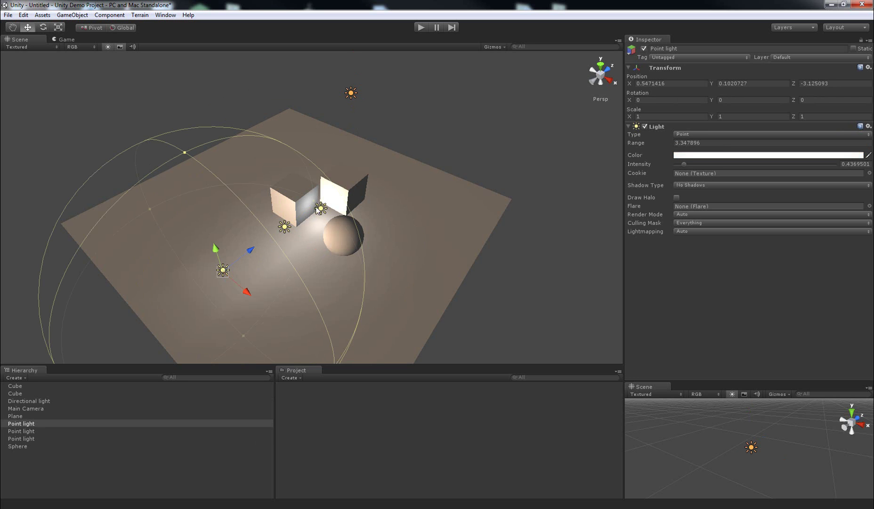
{"action": "left_click", "coordinate": [321, 208]}
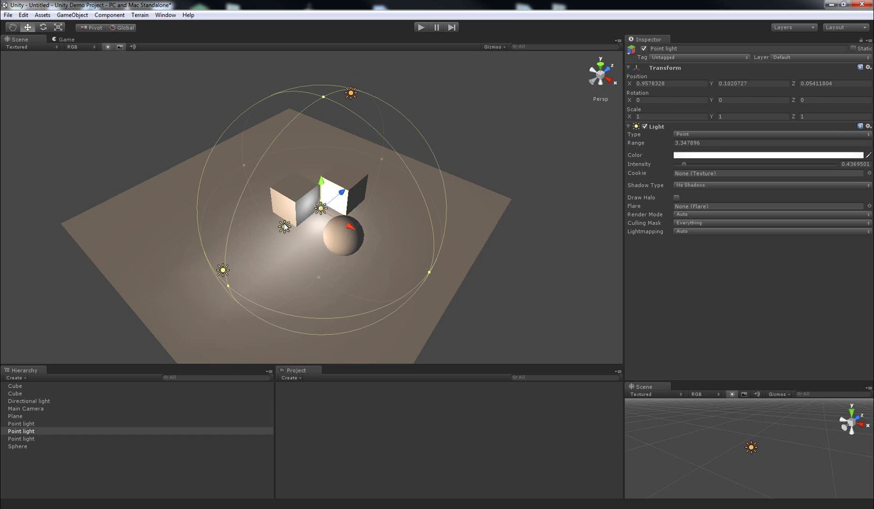